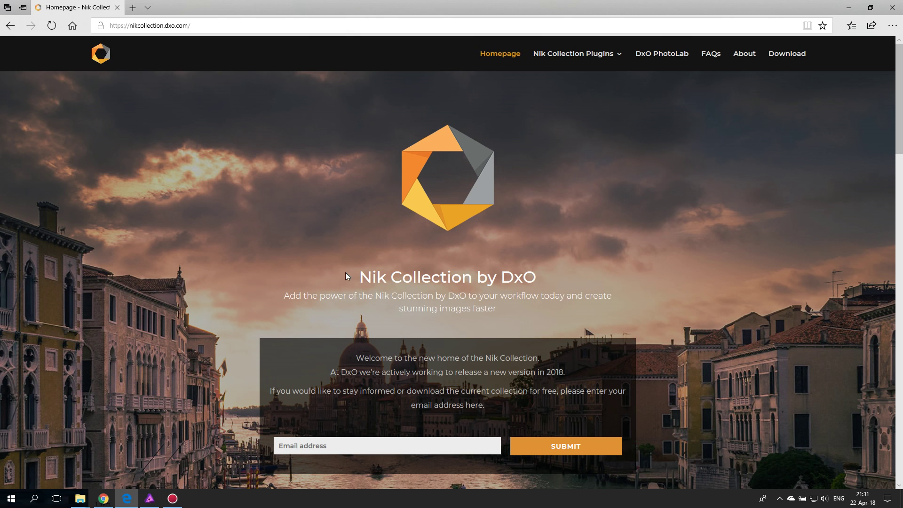
# Switch to Affinity Photo, hide the purple-toned Background layer, and show and select the dog photo layer
pyautogui.click(150, 499)
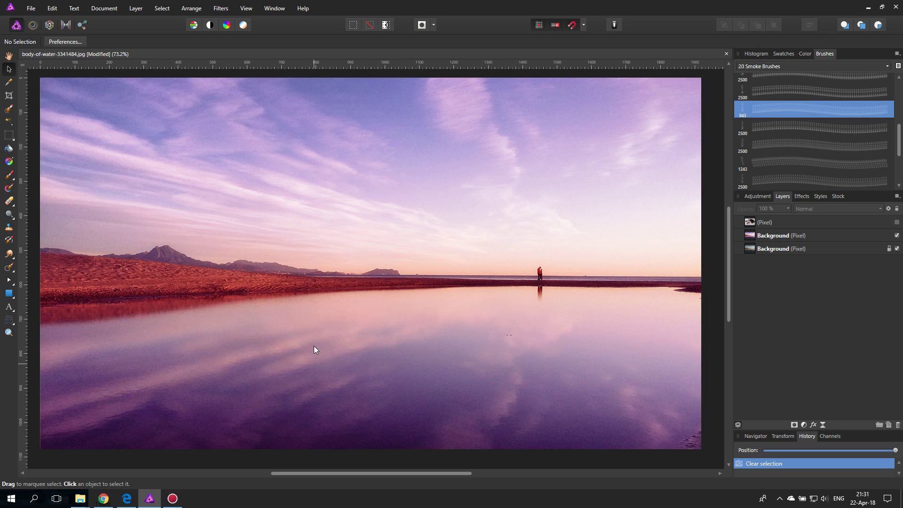
pyautogui.click(897, 236)
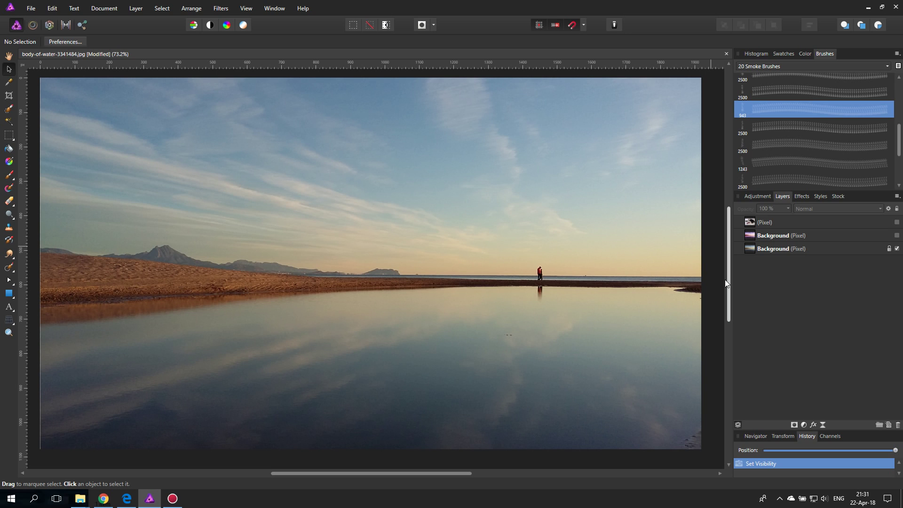
pyautogui.click(897, 222)
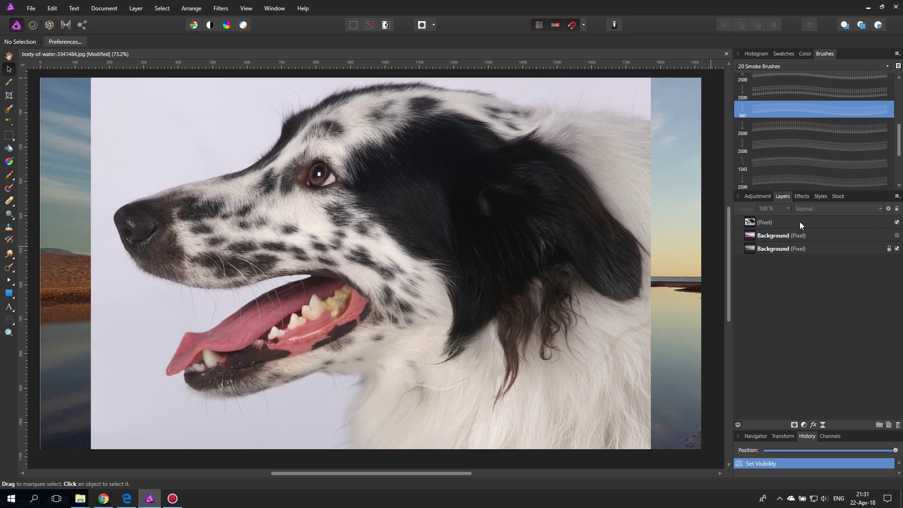
pyautogui.click(802, 224)
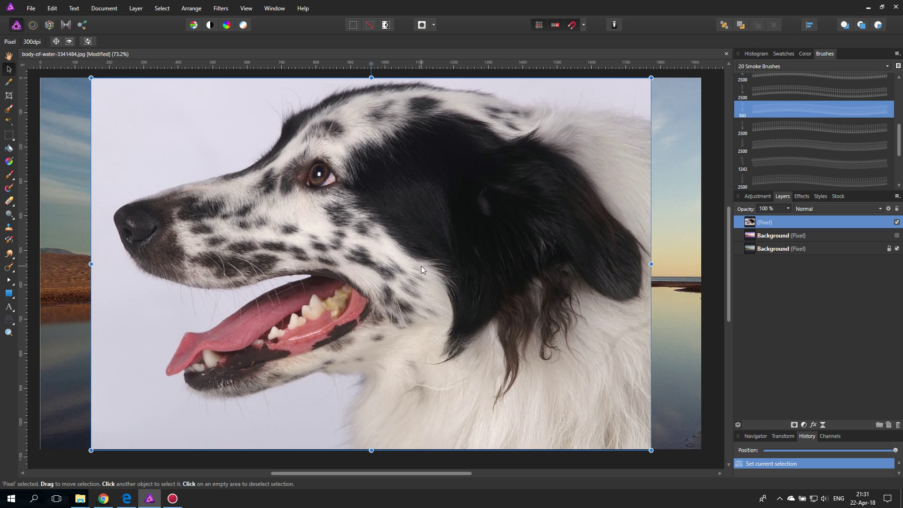
# Open the Nik Collection plugin Color Efex Pro 4 on the dog layer
pyautogui.click(220, 8)
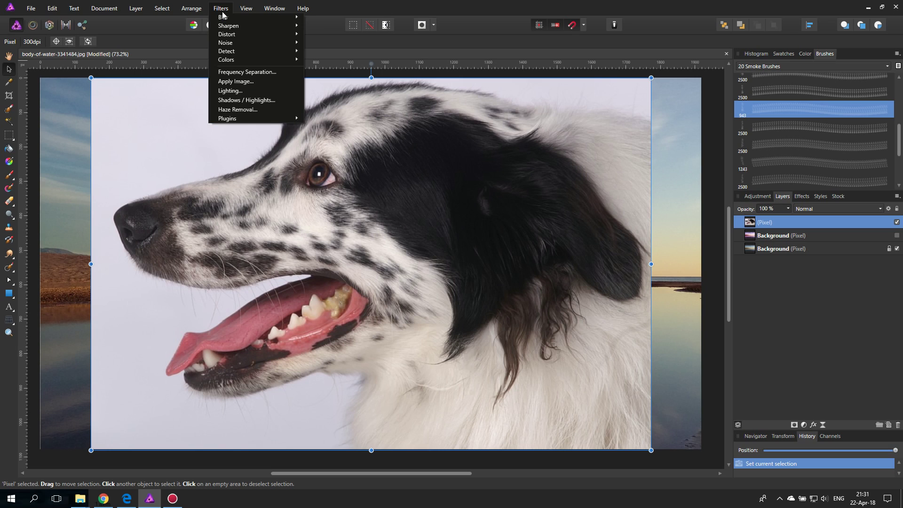
pyautogui.moveTo(244, 117)
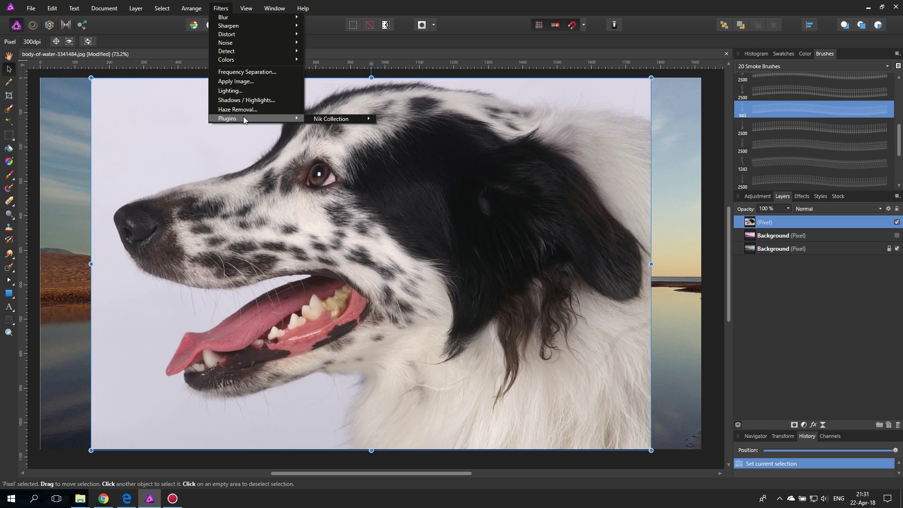
pyautogui.click(231, 10)
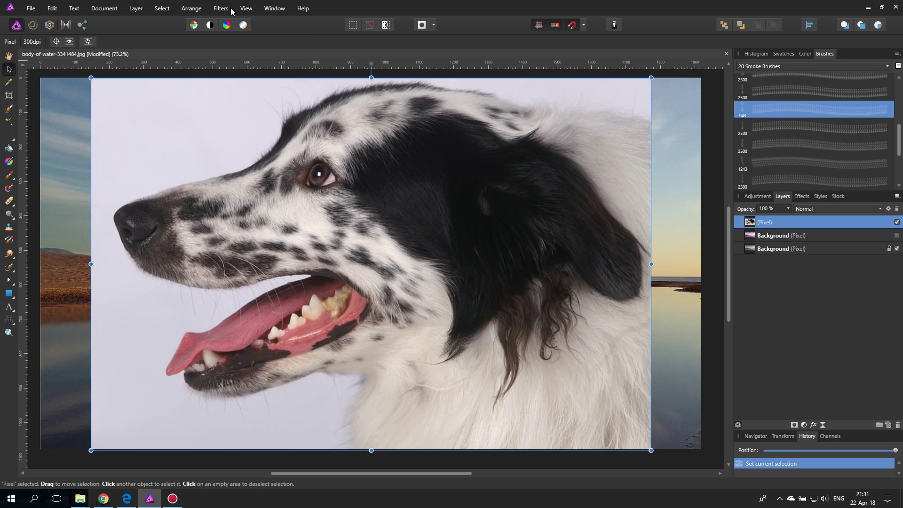
pyautogui.click(224, 10)
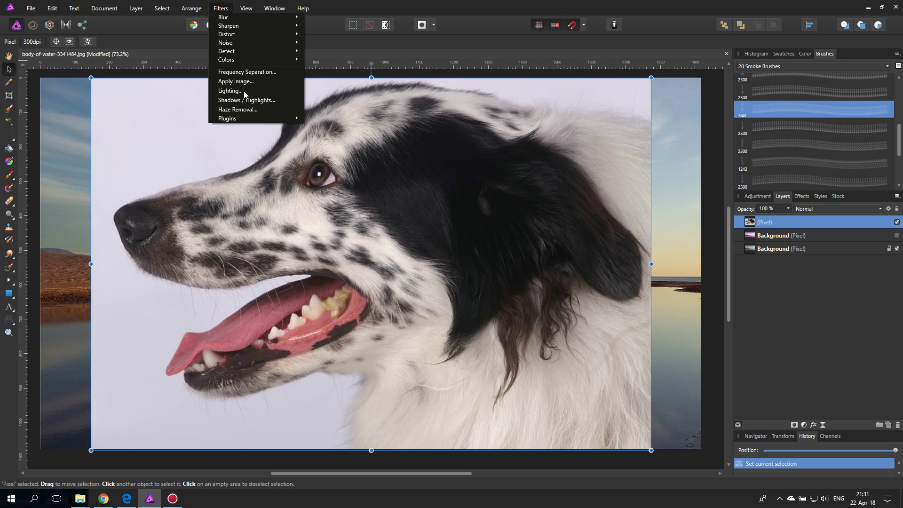
pyautogui.moveTo(241, 119)
pyautogui.moveTo(321, 120)
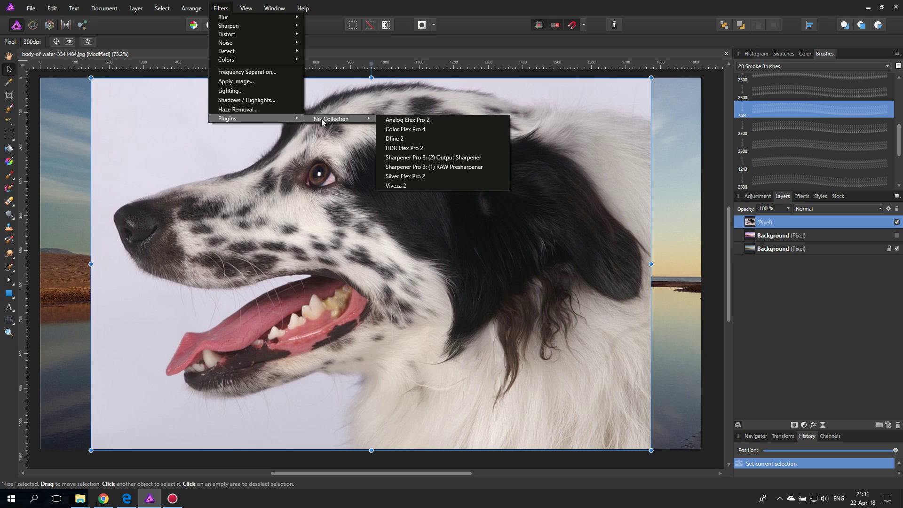
pyautogui.click(425, 128)
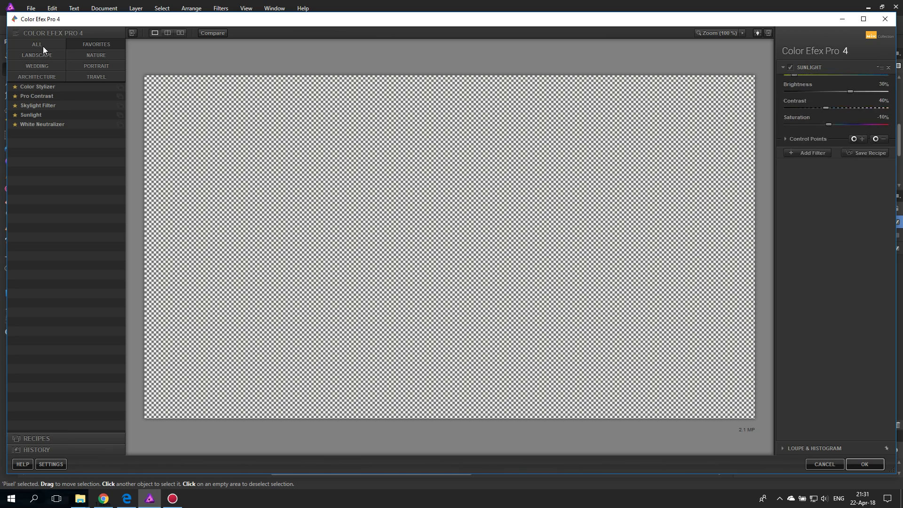
# Examine the filter lists in the All, Landscape, Wedding and Architecture categories, ending with the Favorites list
pyautogui.click(41, 45)
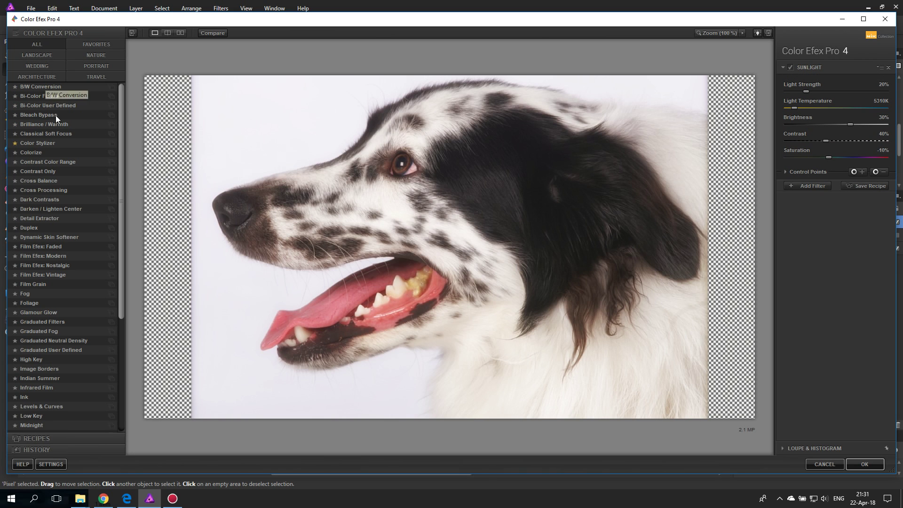
pyautogui.moveTo(120, 253); pyautogui.dragTo(103, 125)
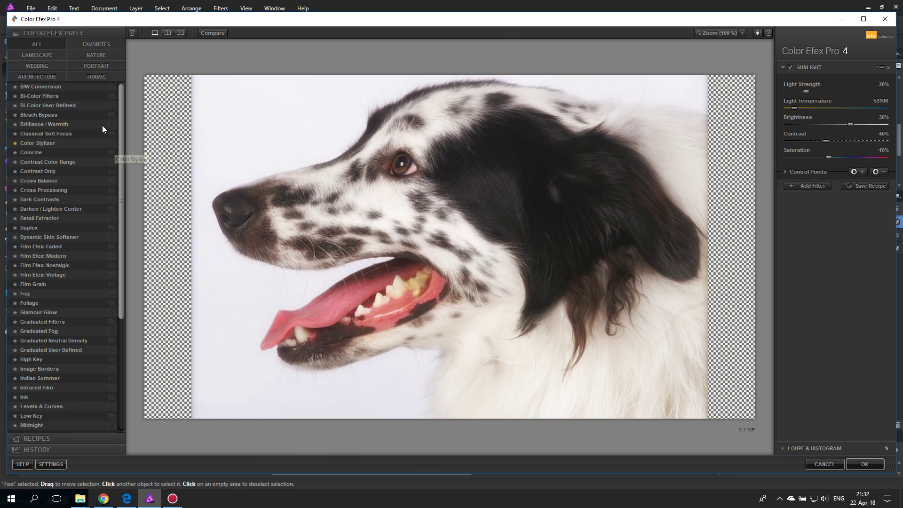
pyautogui.click(38, 55)
pyautogui.click(39, 66)
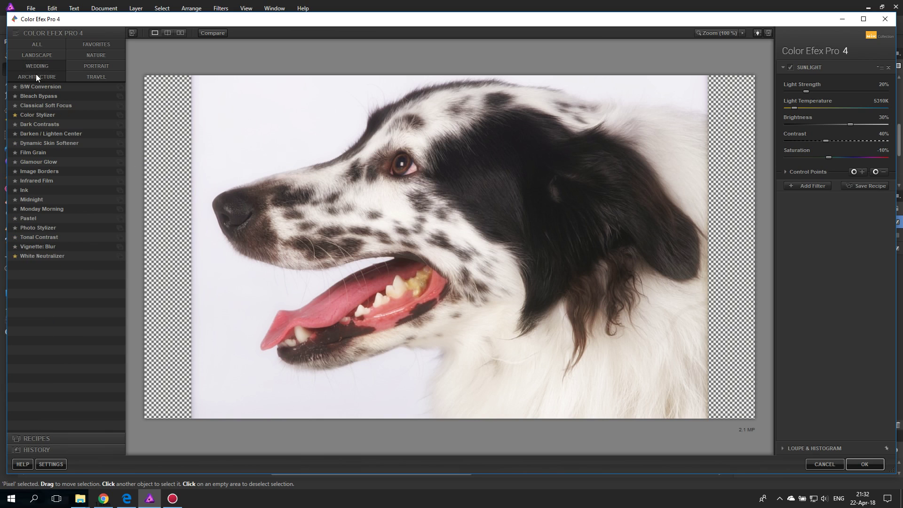
pyautogui.click(84, 59)
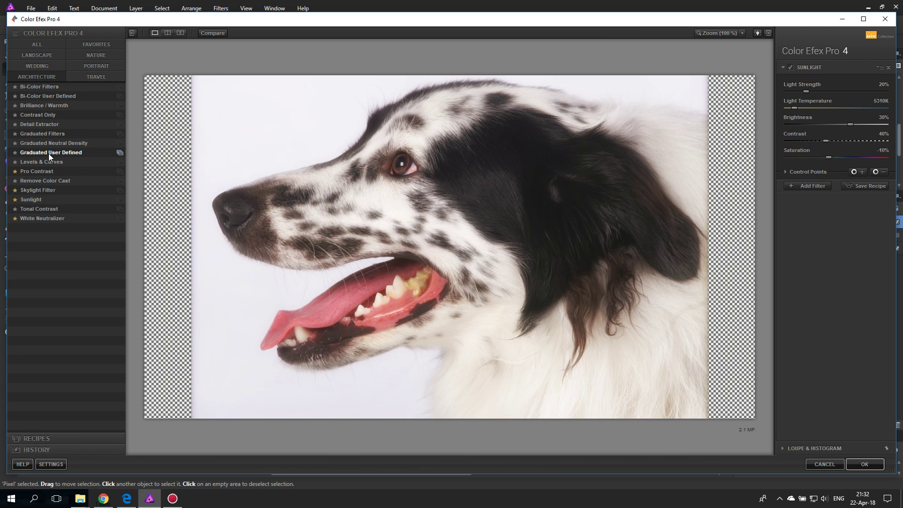
pyautogui.click(36, 44)
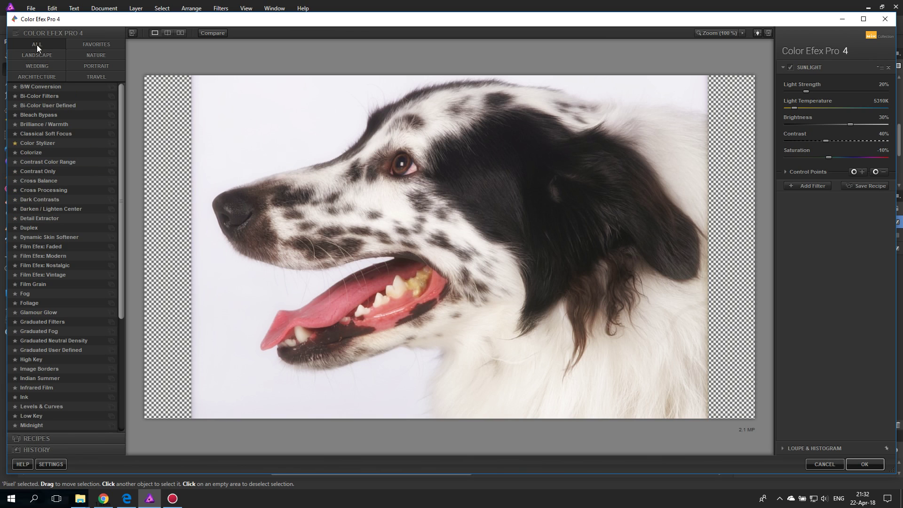
pyautogui.click(15, 143)
pyautogui.click(96, 44)
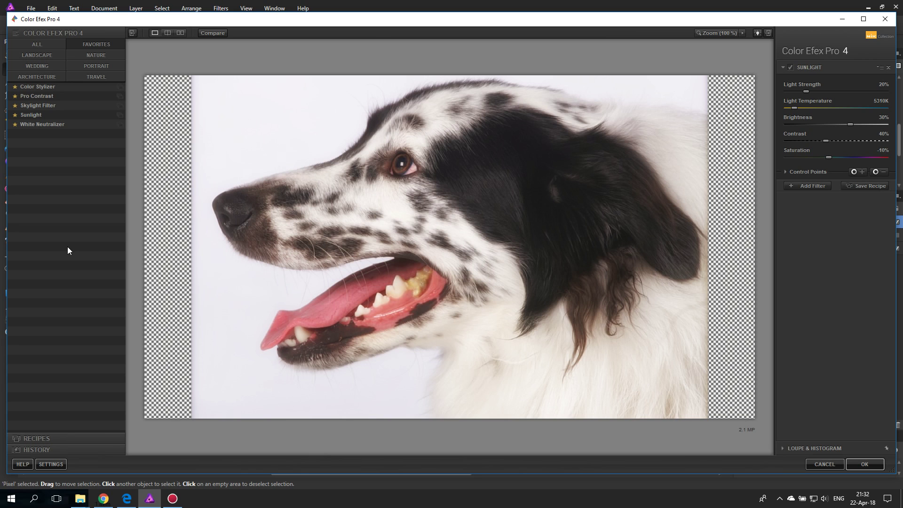
# Apply the White Neutralizer filter to the dog photo and sample the pale lavender background as its color
pyautogui.click(39, 125)
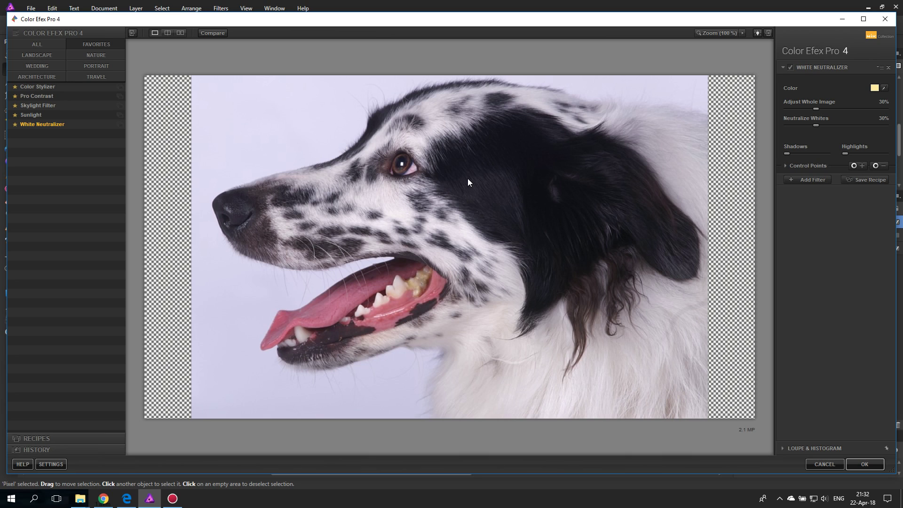
pyautogui.click(791, 67)
pyautogui.click(885, 88)
pyautogui.moveTo(818, 108); pyautogui.dragTo(785, 110)
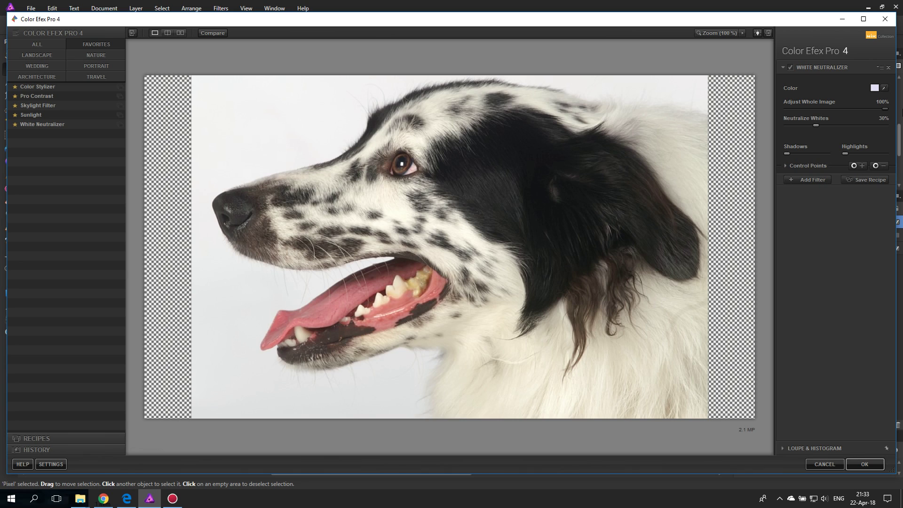
# Try White Neutralizer with Adjust Whole Image at 42%, 100% and 0%, and vary the Neutralize Whites strength
pyautogui.moveTo(852, 108); pyautogui.dragTo(831, 109)
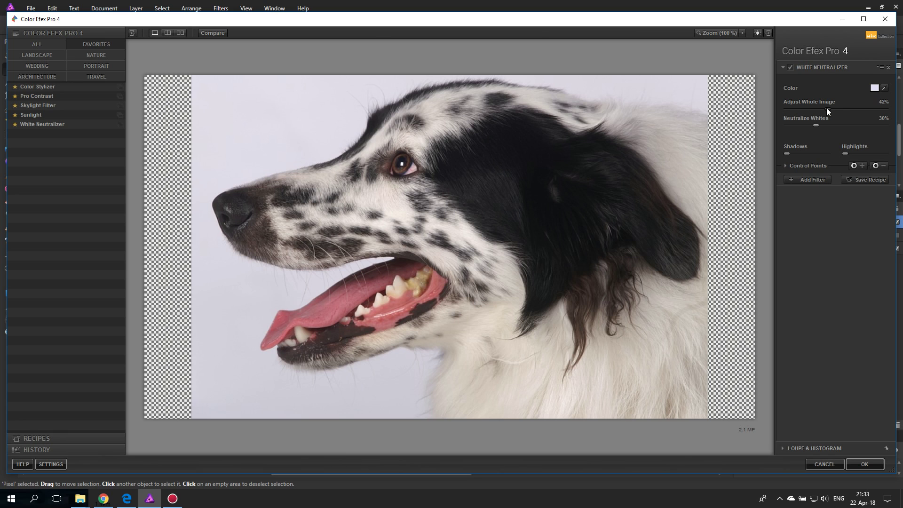
pyautogui.moveTo(826, 108); pyautogui.dragTo(879, 109)
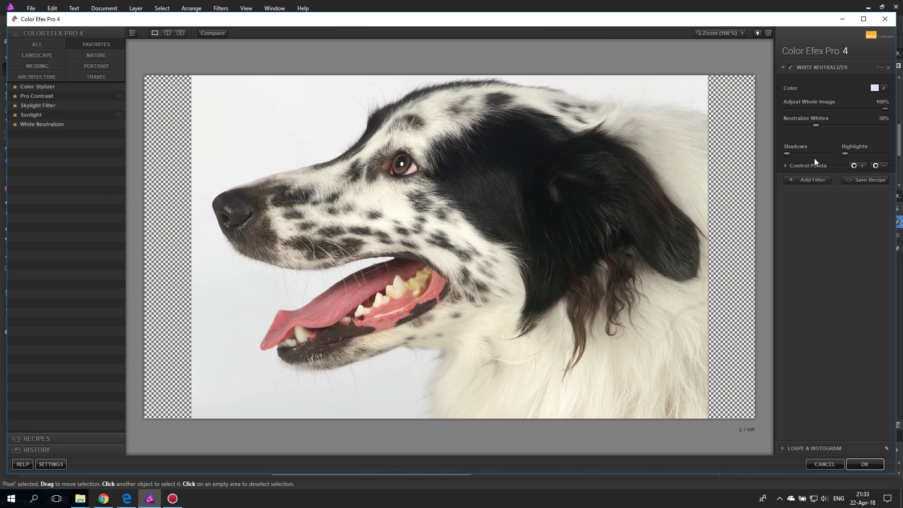
pyautogui.moveTo(885, 109); pyautogui.dragTo(789, 110)
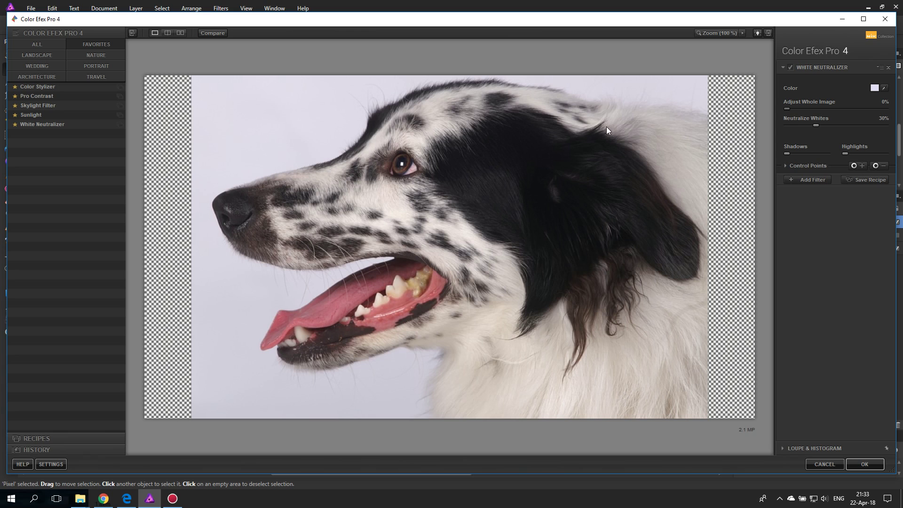
pyautogui.moveTo(831, 109)
pyautogui.mouseDown()
pyautogui.moveTo(842, 109)
pyautogui.moveTo(821, 113)
pyautogui.mouseUp()
pyautogui.moveTo(838, 126); pyautogui.dragTo(896, 127)
pyautogui.moveTo(887, 125); pyautogui.dragTo(825, 126)
# Replace the filter with Pro Contrast and test Correct Color Cast, returning it and Correct Contrast to 0%
pyautogui.click(40, 98)
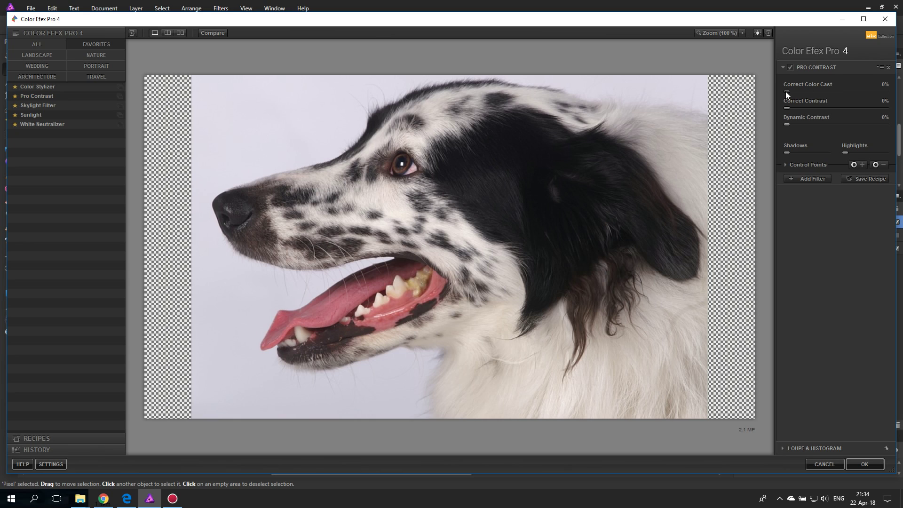
pyautogui.moveTo(857, 92); pyautogui.dragTo(889, 93)
pyautogui.moveTo(885, 92); pyautogui.dragTo(789, 91)
pyautogui.moveTo(787, 109)
pyautogui.mouseDown()
pyautogui.moveTo(881, 107)
pyautogui.moveTo(779, 107)
pyautogui.moveTo(894, 108)
pyautogui.moveTo(783, 108)
pyautogui.mouseUp()
# Test Pro Contrast's Dynamic Contrast at 100% and reduce it to 68%
pyautogui.moveTo(789, 125); pyautogui.dragTo(772, 133)
pyautogui.moveTo(787, 125)
pyautogui.mouseDown()
pyautogui.moveTo(894, 129)
pyautogui.moveTo(780, 131)
pyautogui.mouseUp()
pyautogui.moveTo(787, 124); pyautogui.dragTo(880, 127)
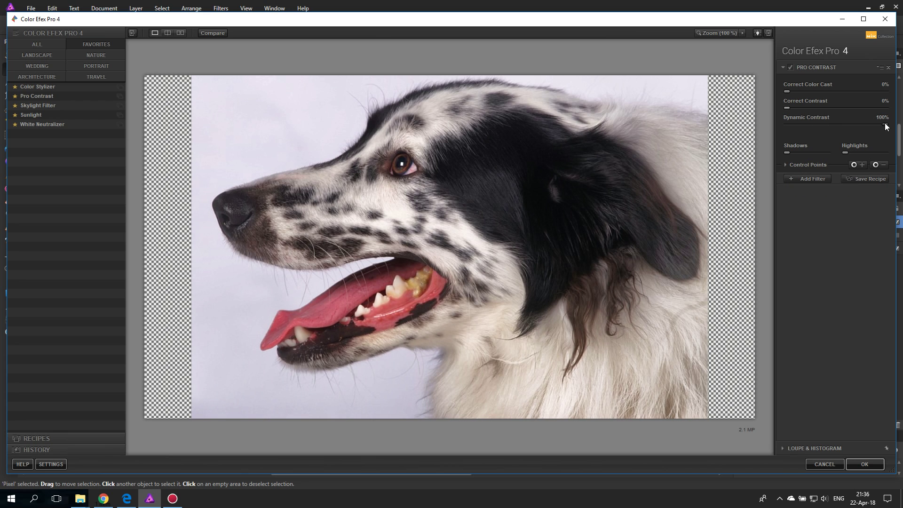
pyautogui.moveTo(885, 124); pyautogui.dragTo(859, 129)
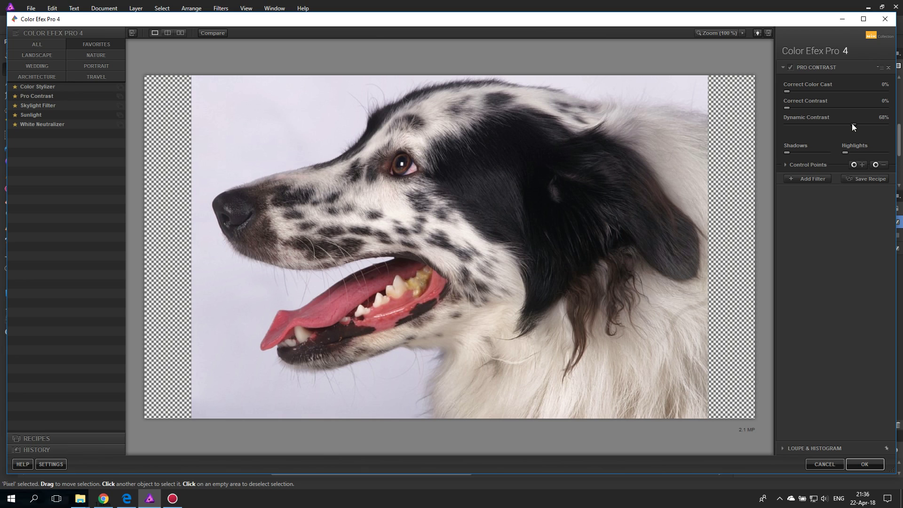
# Replace the filter with Sunlight, and set Light Temperature to 5100K and Light Strength to 31% after testing their ranges
pyautogui.click(47, 118)
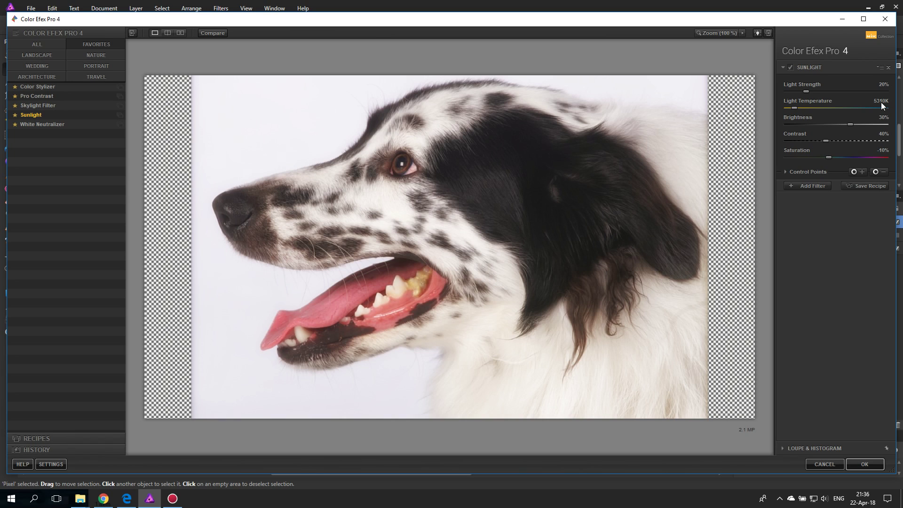
pyautogui.moveTo(795, 109); pyautogui.dragTo(775, 108)
pyautogui.moveTo(786, 108); pyautogui.dragTo(883, 109)
pyautogui.moveTo(885, 108); pyautogui.dragTo(862, 112)
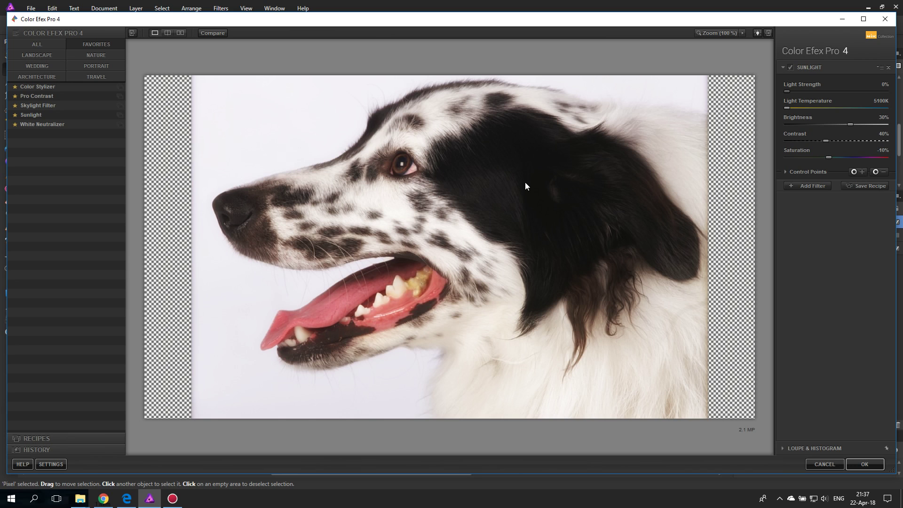
pyautogui.moveTo(861, 91); pyautogui.dragTo(897, 95)
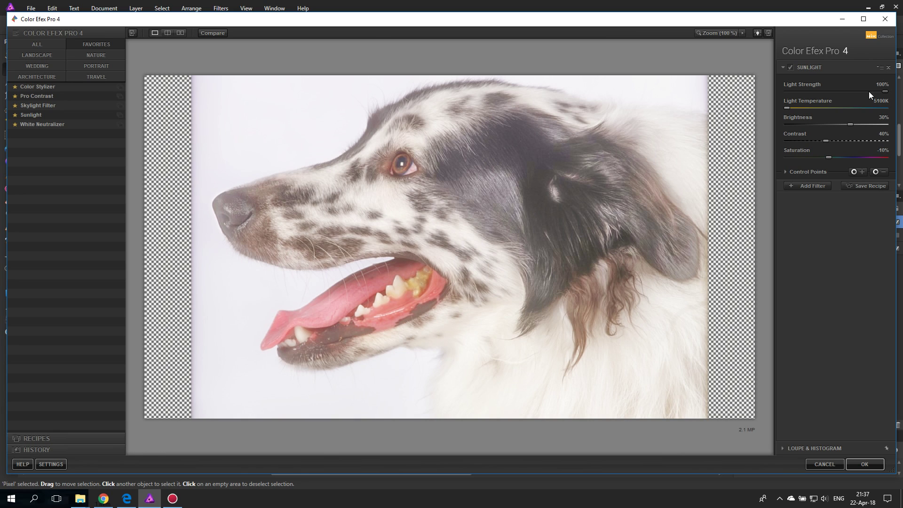
pyautogui.moveTo(885, 91); pyautogui.dragTo(815, 91)
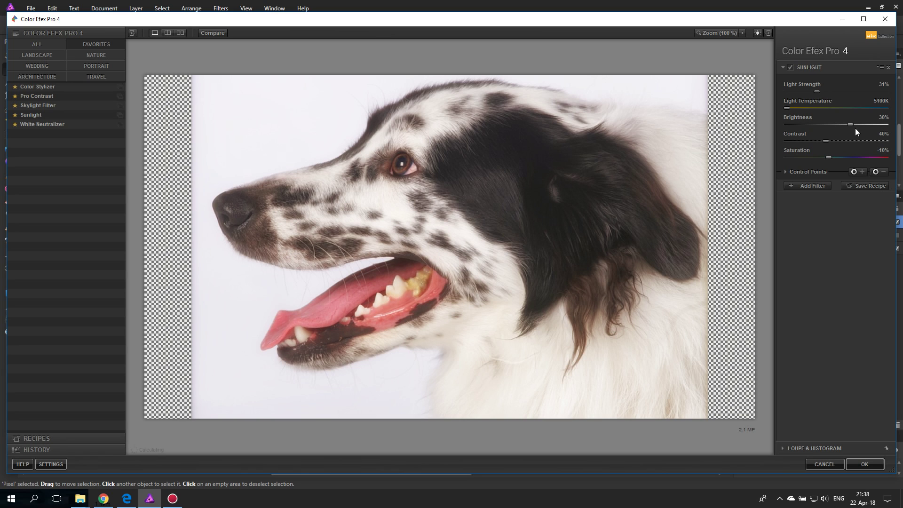
# Set the Sunlight filter's Brightness to -2%, Contrast to 50% and Saturation to 0%
pyautogui.moveTo(853, 125); pyautogui.dragTo(774, 124)
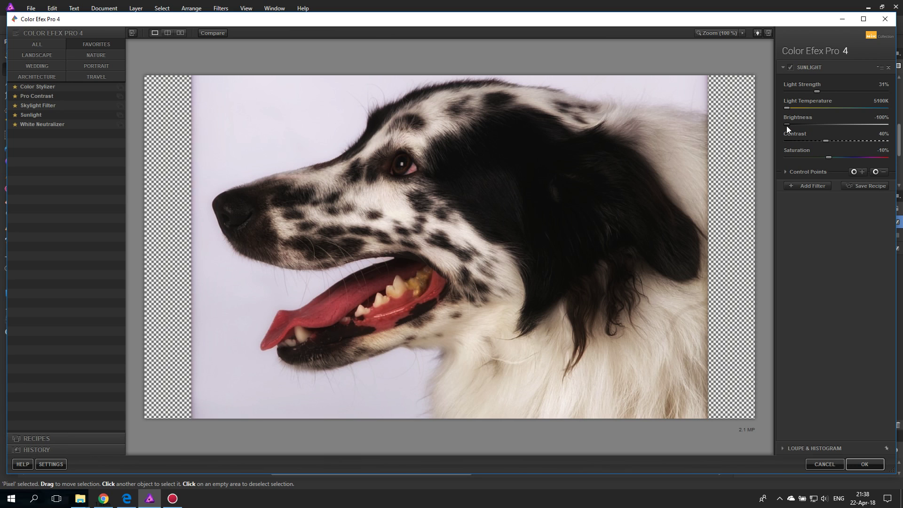
pyautogui.moveTo(817, 125); pyautogui.dragTo(839, 126)
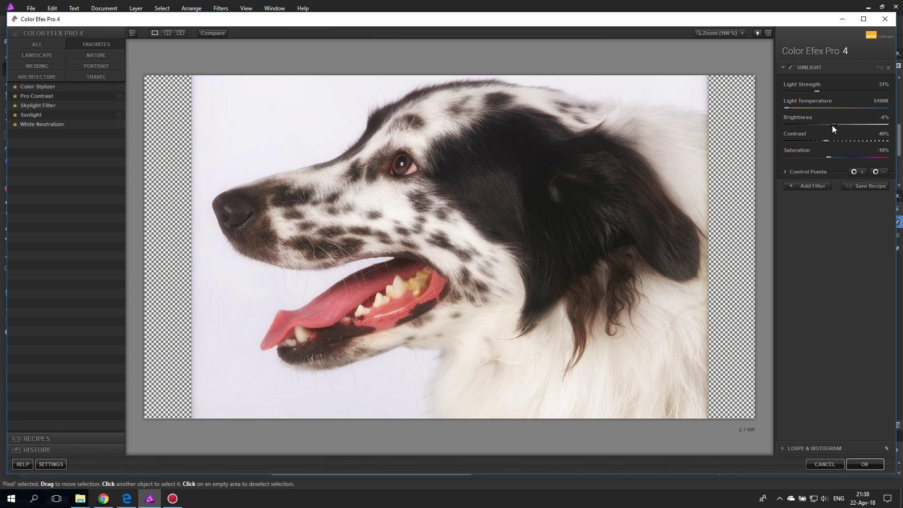
pyautogui.moveTo(825, 140); pyautogui.dragTo(884, 159)
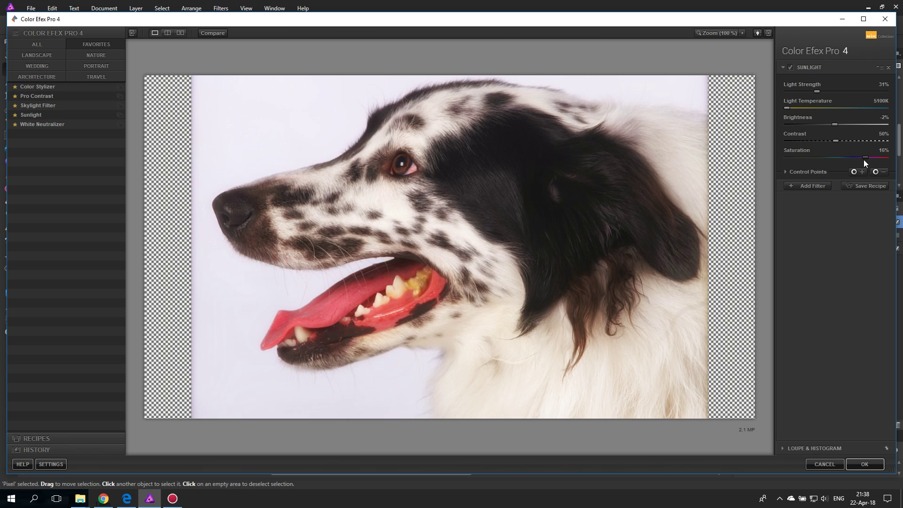
pyautogui.moveTo(865, 158); pyautogui.dragTo(785, 156)
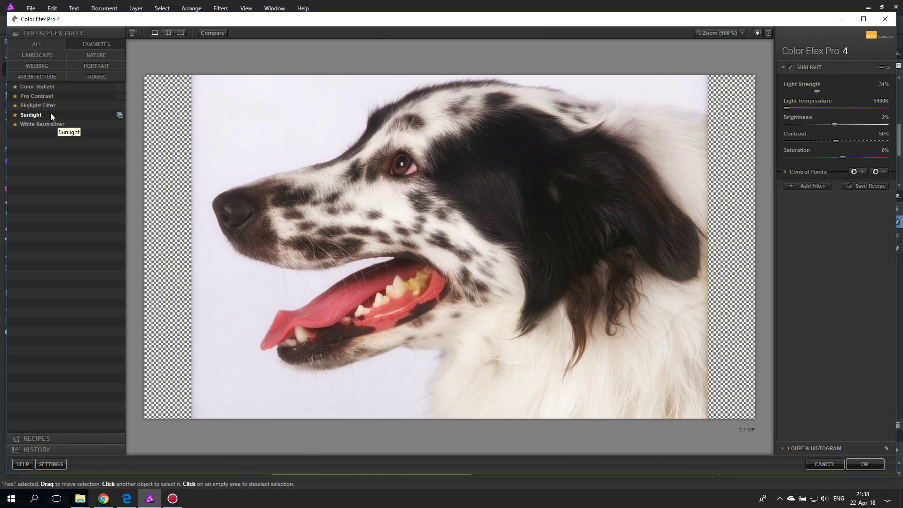
# Replace the filter with Skylight Filter and set its Strength to 54%
pyautogui.click(48, 107)
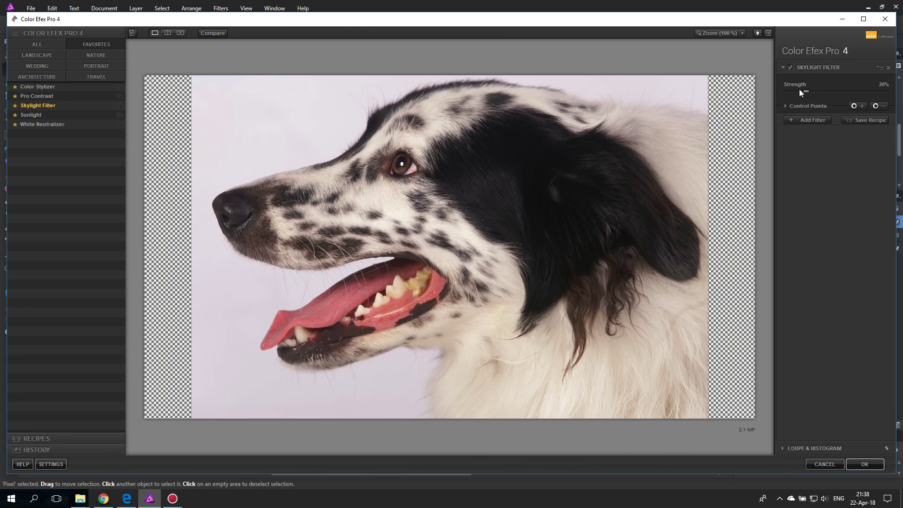
pyautogui.moveTo(808, 90); pyautogui.dragTo(791, 90)
pyautogui.moveTo(786, 91); pyautogui.dragTo(864, 96)
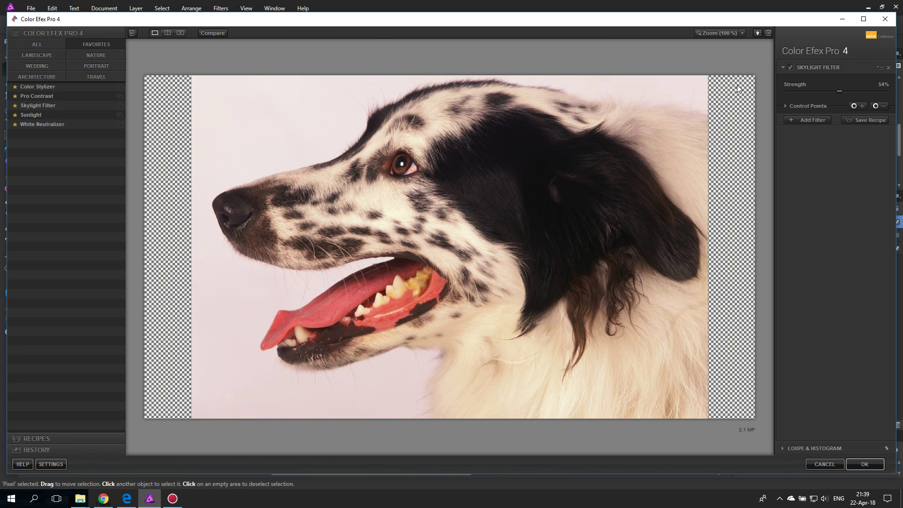
# Replace the filter with Color Stylizer and set its color to green with Red 28, Green 145 and Blue 6
pyautogui.click(52, 88)
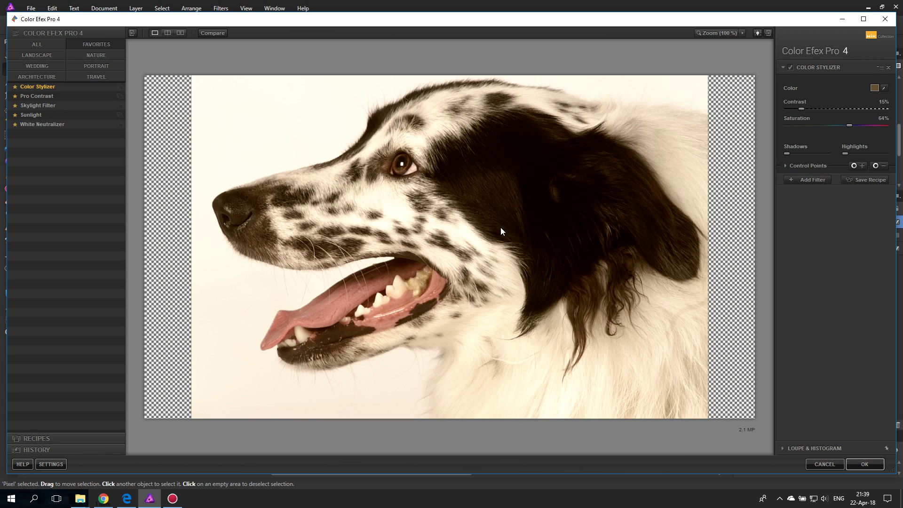
pyautogui.click(874, 88)
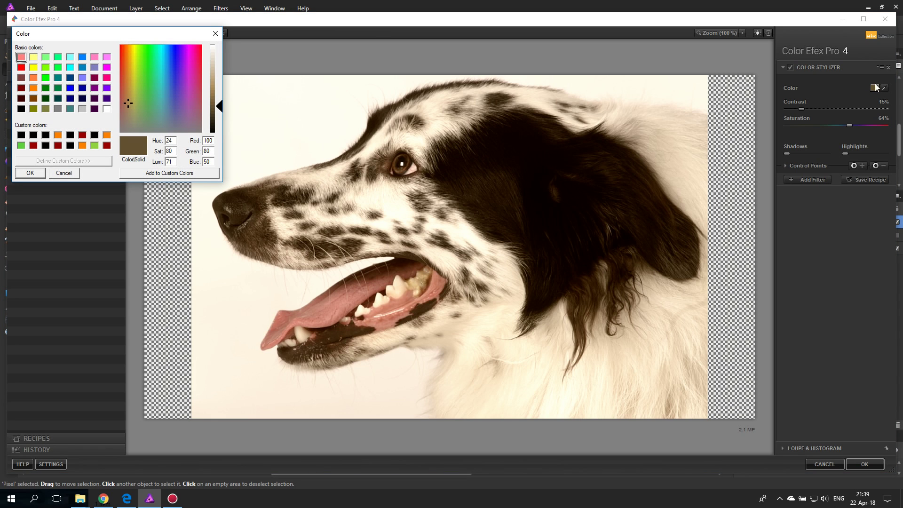
pyautogui.moveTo(133, 36); pyautogui.dragTo(667, 96)
pyautogui.moveTo(664, 164); pyautogui.dragTo(679, 113)
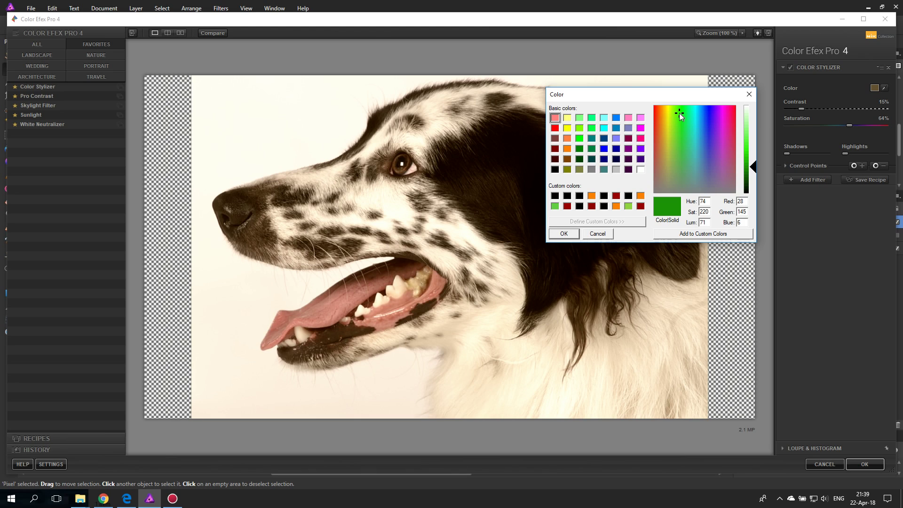
pyautogui.click(568, 233)
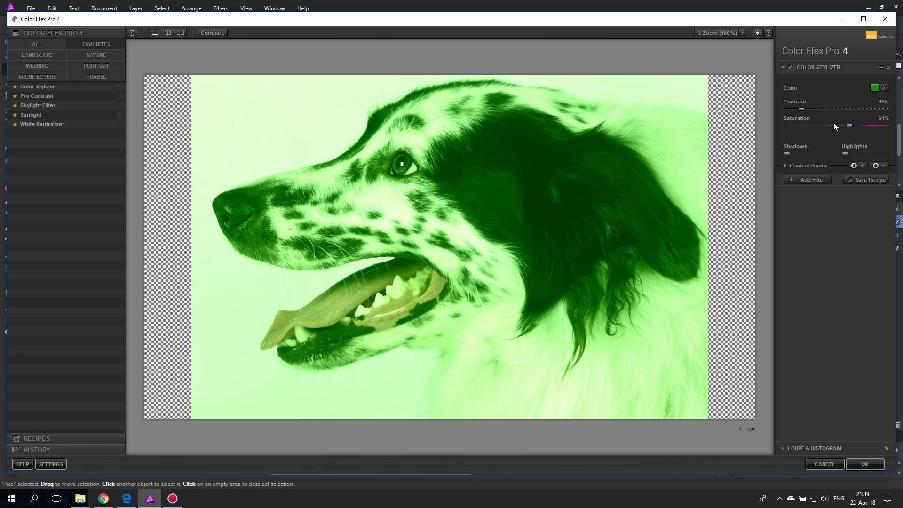
# Set Color Stylizer's Saturation to 60% and its Opacity to 23%, and close the plug-in without applying the effects
pyautogui.moveTo(803, 109)
pyautogui.mouseDown()
pyautogui.moveTo(868, 110)
pyautogui.moveTo(797, 109)
pyautogui.mouseUp()
pyautogui.moveTo(849, 125)
pyautogui.mouseDown()
pyautogui.moveTo(867, 125)
pyautogui.moveTo(846, 125)
pyautogui.mouseUp()
pyautogui.click(785, 166)
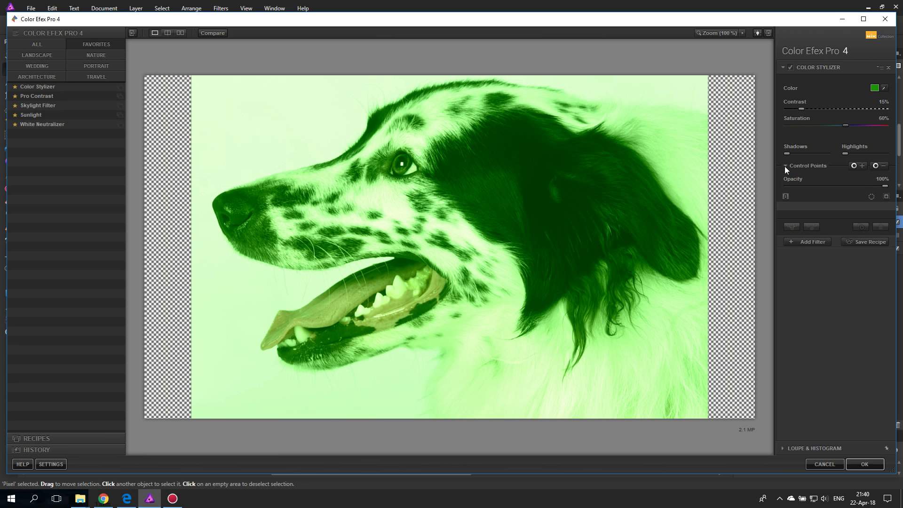
pyautogui.moveTo(885, 186); pyautogui.dragTo(806, 188)
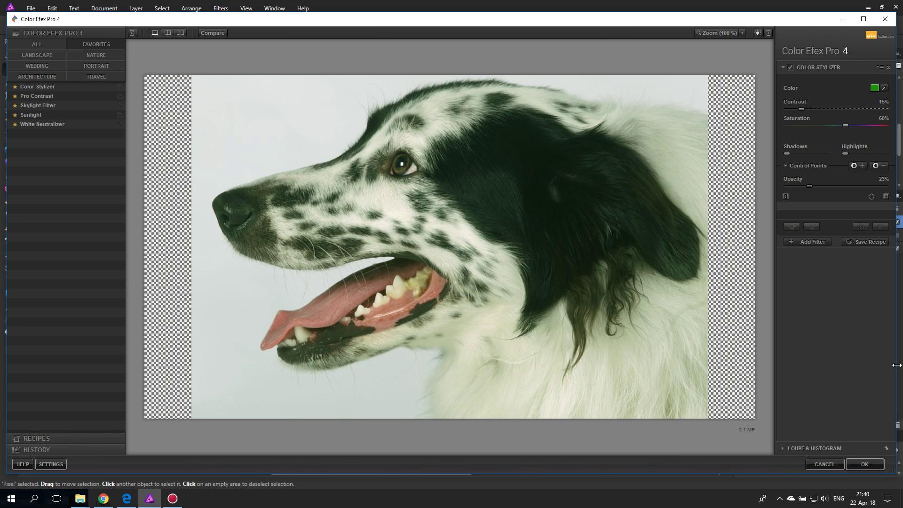
pyautogui.click(834, 467)
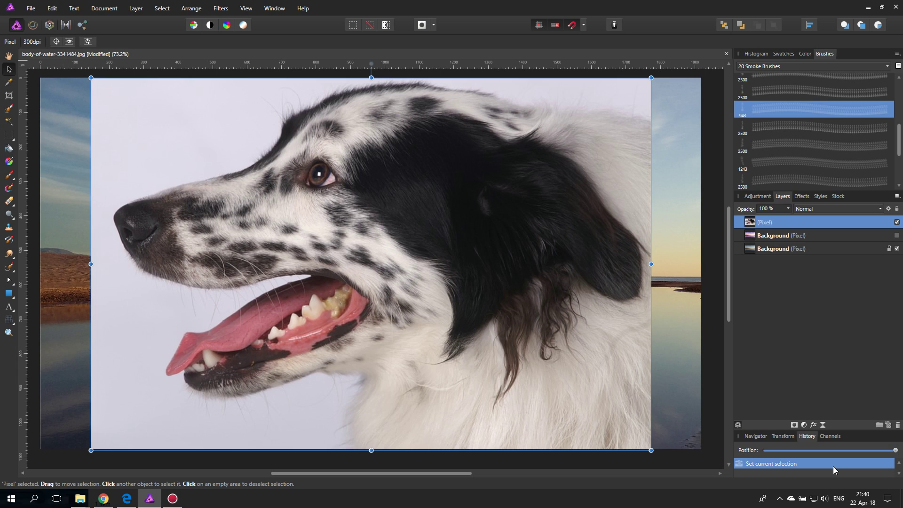
# Hide the dog photo layer and open the locked Background landscape layer in the Color Efex Pro 4 plug-in
pyautogui.click(898, 222)
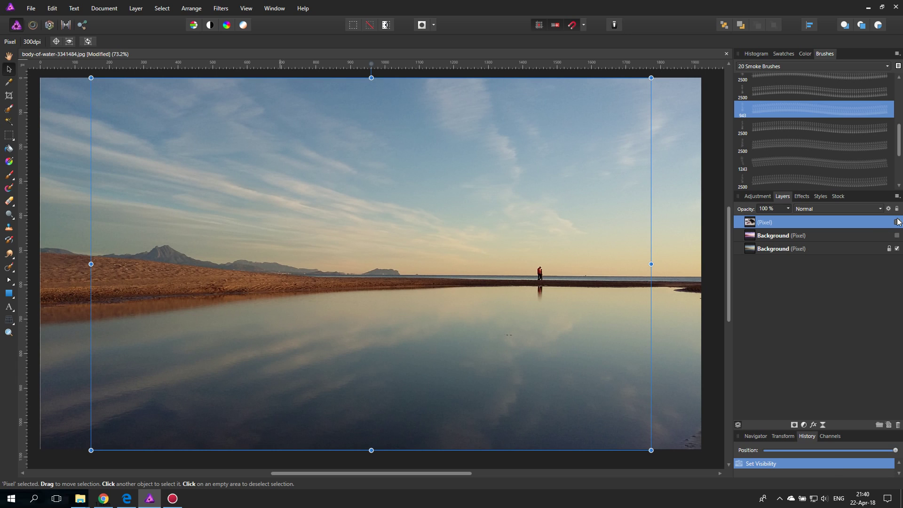
pyautogui.click(713, 286)
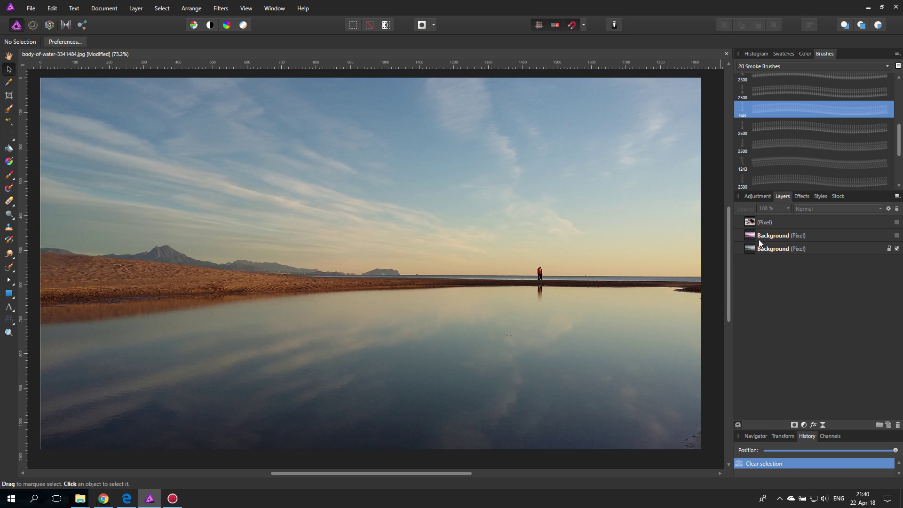
pyautogui.click(770, 255)
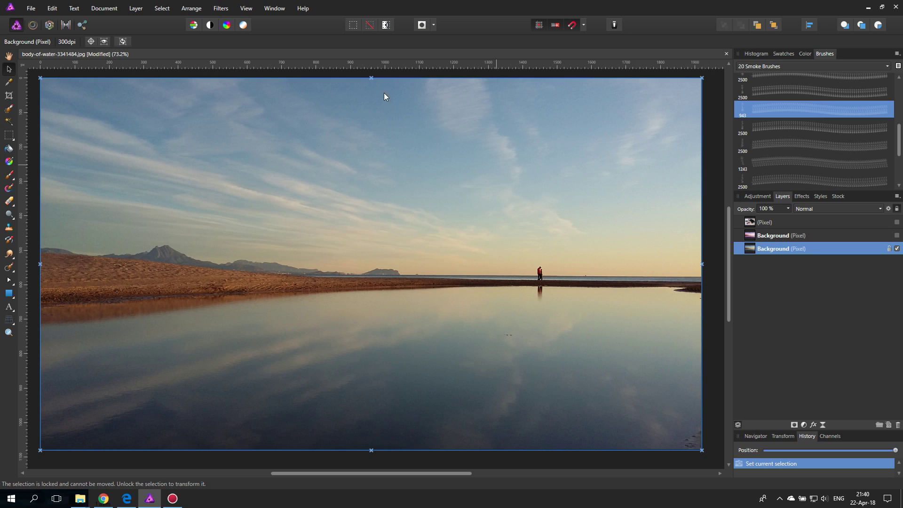
pyautogui.click(219, 8)
pyautogui.moveTo(245, 116)
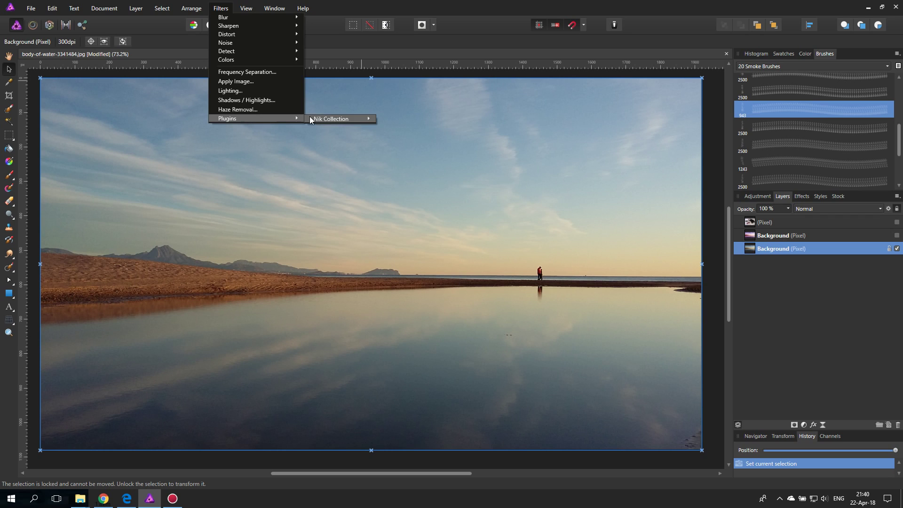
pyautogui.moveTo(326, 119)
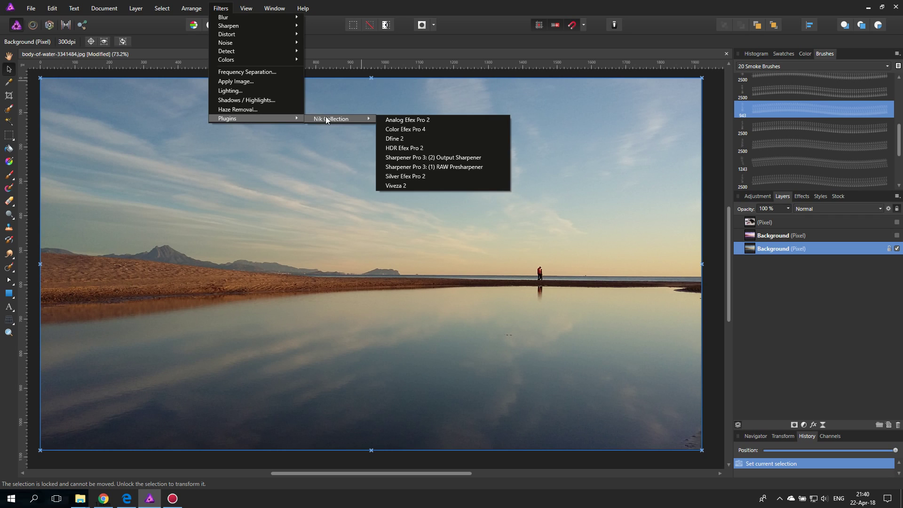
pyautogui.click(430, 130)
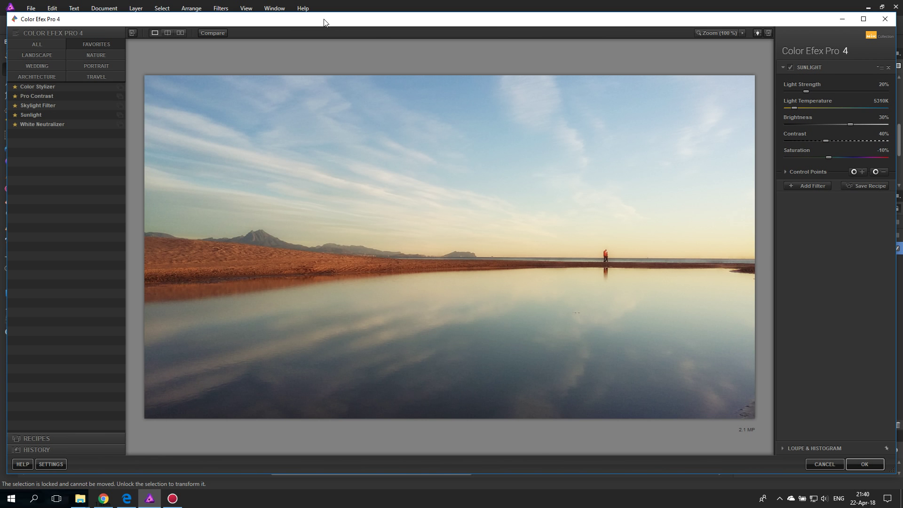
# Switch the filter to White Neutralizer and adjust its color, Neutralize Whites and Adjust Whole Image settings
pyautogui.click(40, 125)
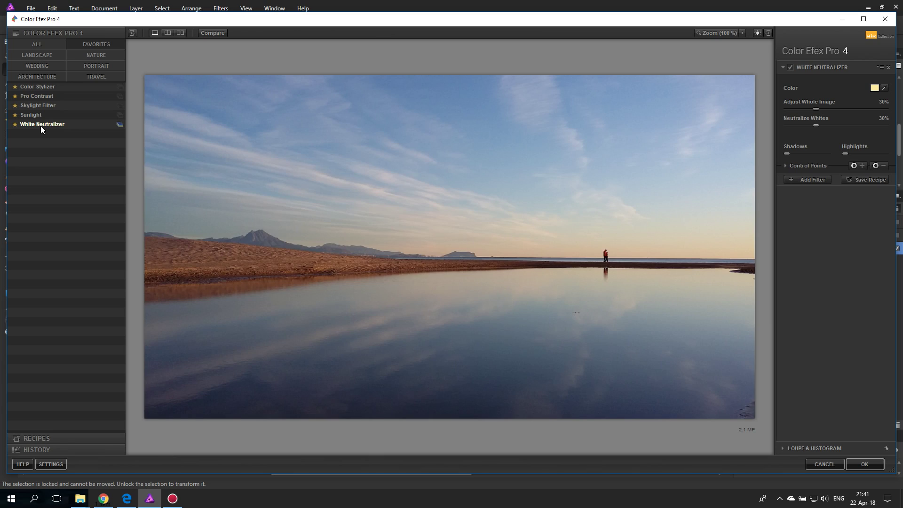
pyautogui.click(886, 89)
pyautogui.moveTo(840, 126); pyautogui.dragTo(840, 126)
pyautogui.moveTo(828, 109)
pyautogui.mouseDown()
pyautogui.moveTo(871, 109)
pyautogui.moveTo(824, 108)
pyautogui.mouseUp()
pyautogui.click(791, 67)
# Add a Sunlight filter on top of White Neutralizer and set its Light Strength to 14%
pyautogui.click(798, 179)
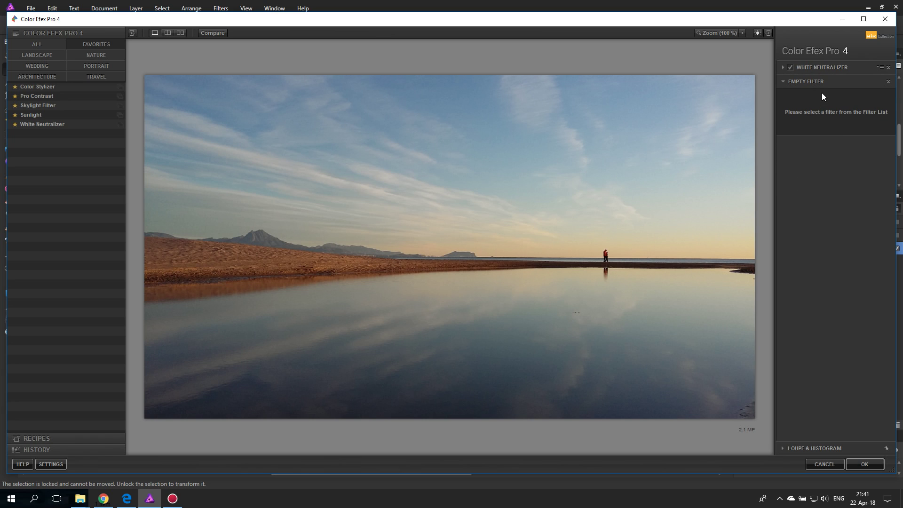
pyautogui.click(39, 116)
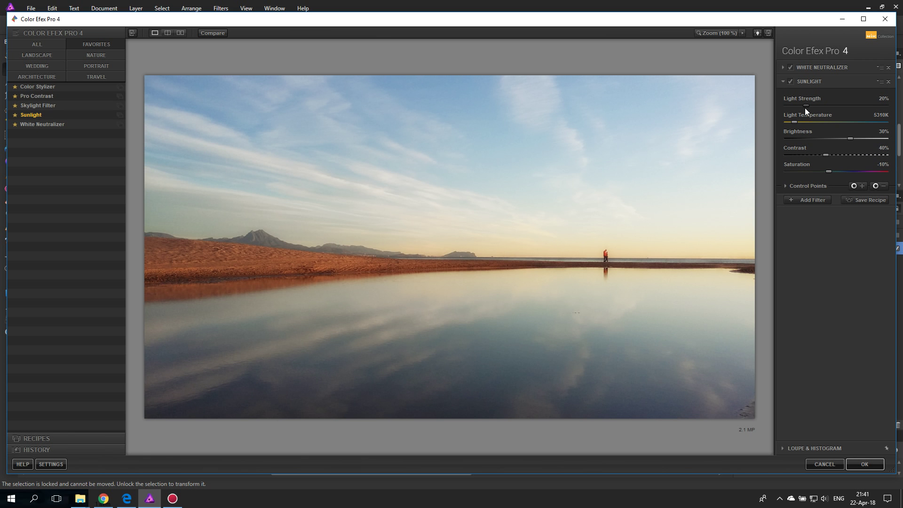
pyautogui.moveTo(794, 106)
pyautogui.mouseDown()
pyautogui.moveTo(824, 105)
pyautogui.moveTo(795, 106)
pyautogui.mouseUp()
pyautogui.moveTo(797, 107); pyautogui.dragTo(799, 107)
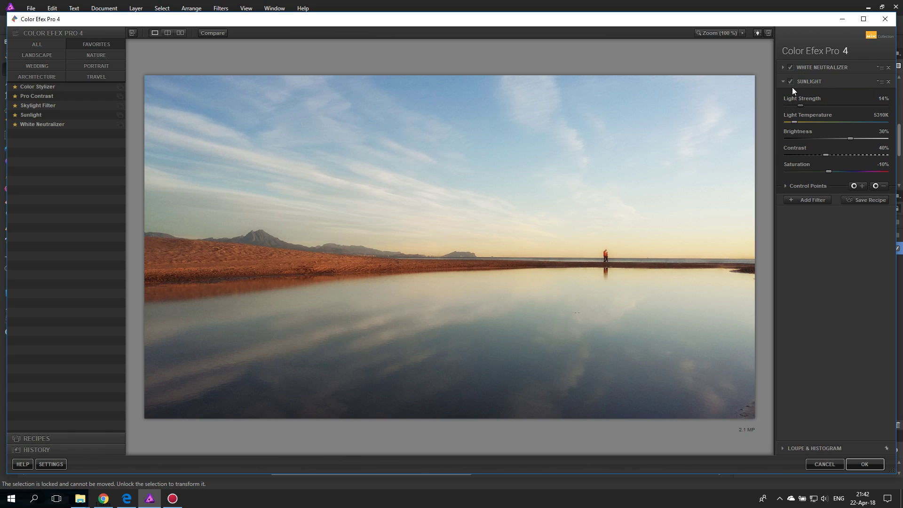
# Add a Skylight Filter to the stack and set its Strength to 15%
pyautogui.click(792, 199)
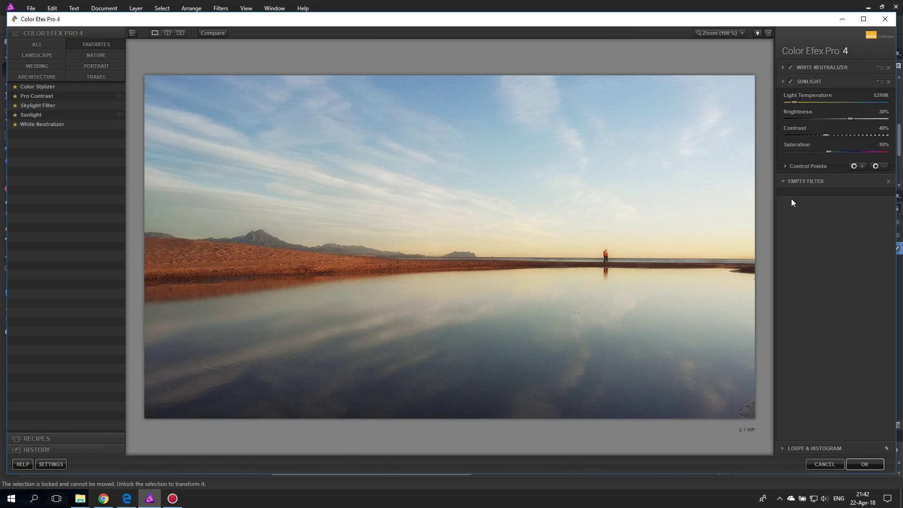
pyautogui.click(34, 107)
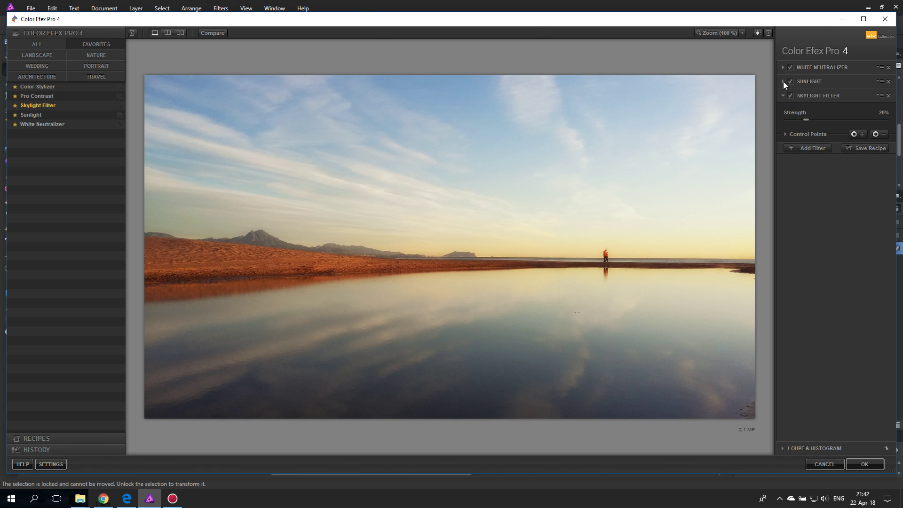
pyautogui.moveTo(805, 122)
pyautogui.mouseDown()
pyautogui.moveTo(839, 121)
pyautogui.moveTo(795, 121)
pyautogui.moveTo(806, 121)
pyautogui.mouseUp()
# Compare the landscape with and without the Sunlight filter's effect, leaving the filter enabled
pyautogui.click(791, 82)
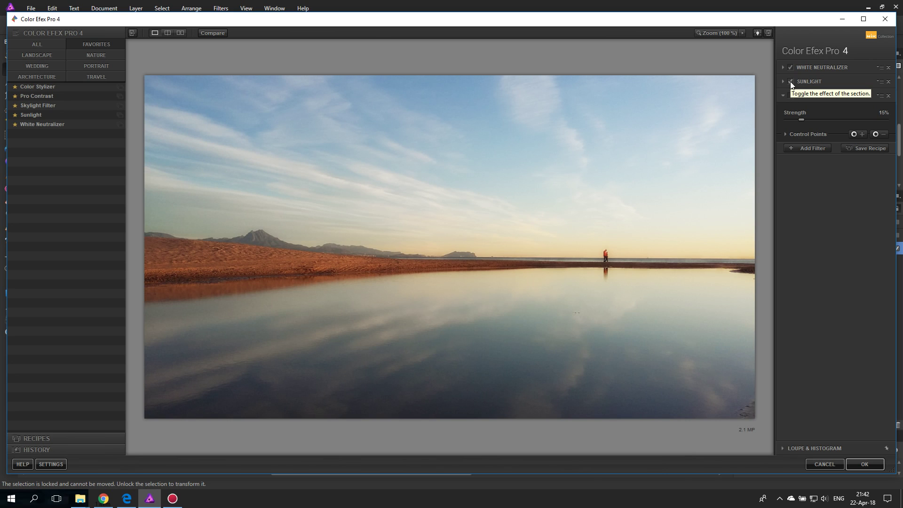
pyautogui.click(792, 83)
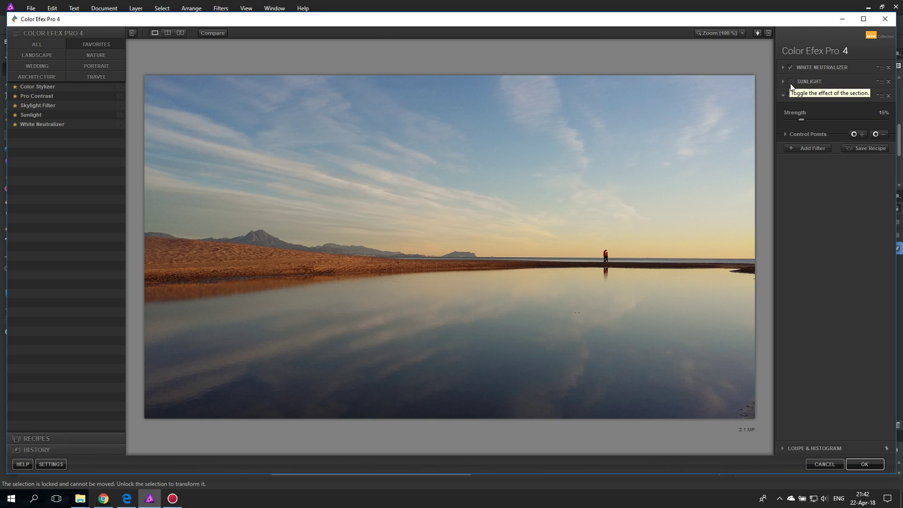
pyautogui.click(791, 82)
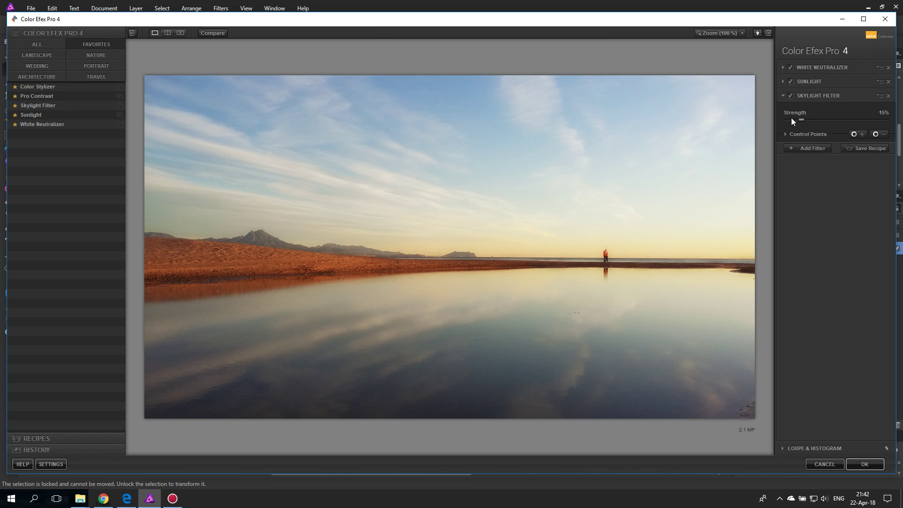
# Add a Color Stylizer filter with a purple color of Red 82, Green 41, Blue 109 and set its Opacity to 56%
pyautogui.click(798, 147)
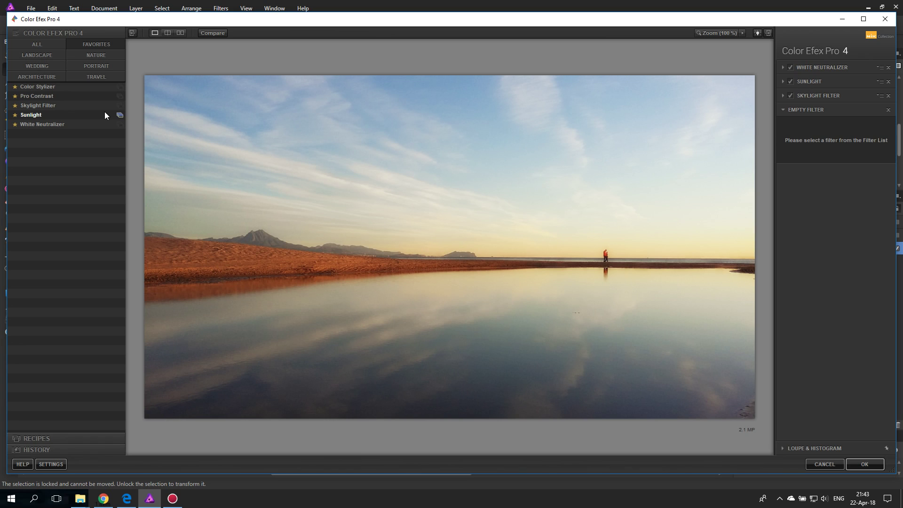
pyautogui.click(41, 89)
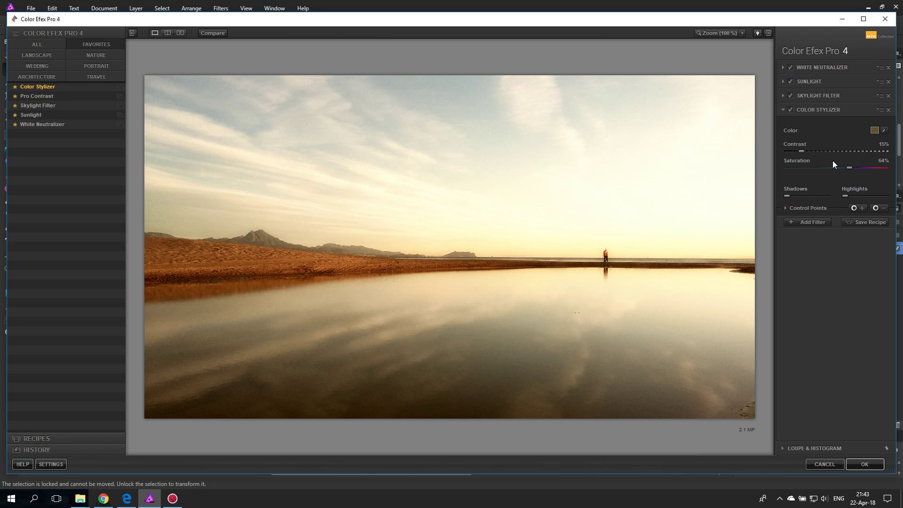
pyautogui.click(876, 132)
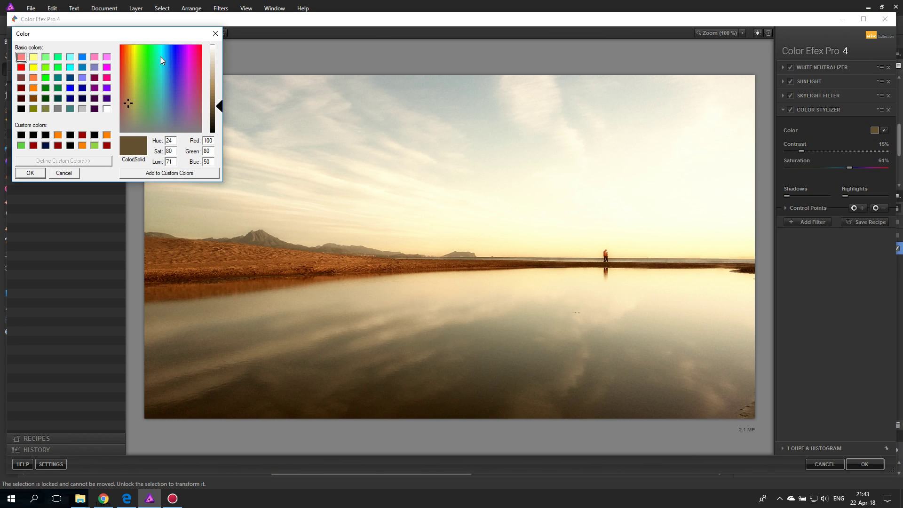
pyautogui.moveTo(125, 34); pyautogui.dragTo(208, 114)
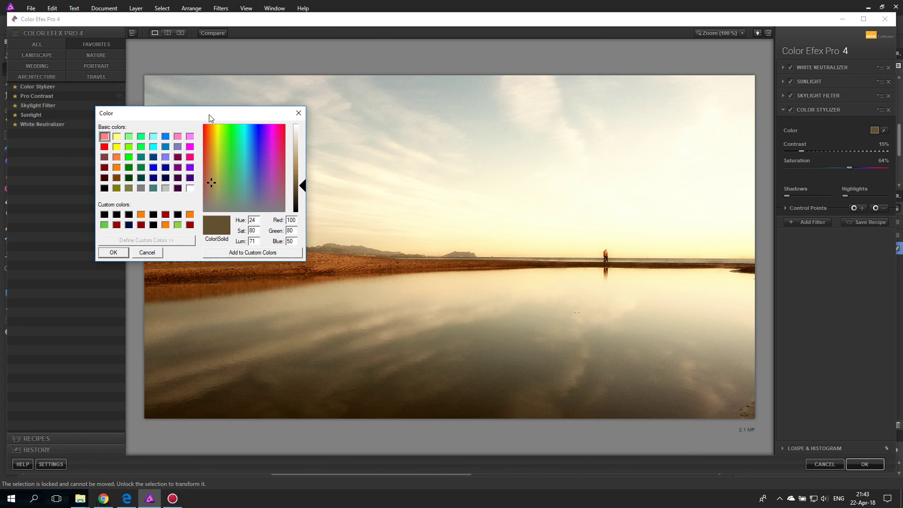
pyautogui.click(268, 172)
pyautogui.moveTo(266, 157); pyautogui.dragTo(266, 173)
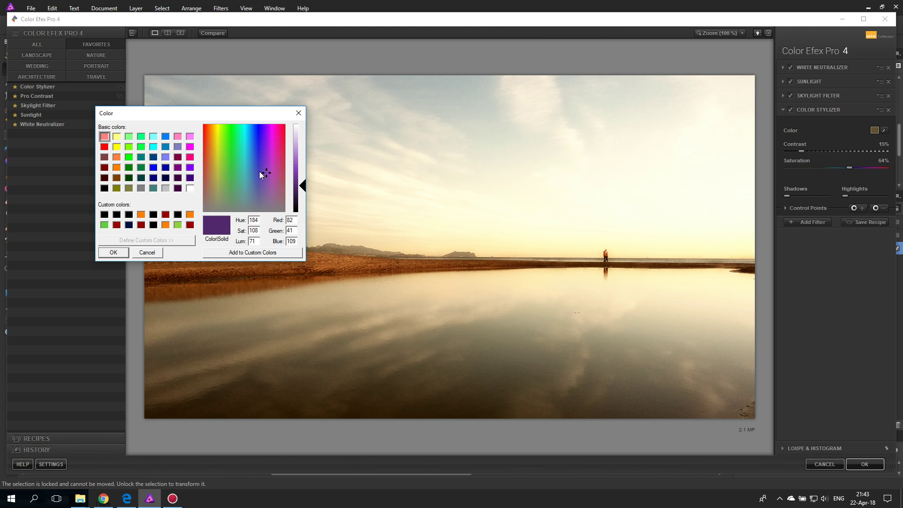
pyautogui.click(119, 252)
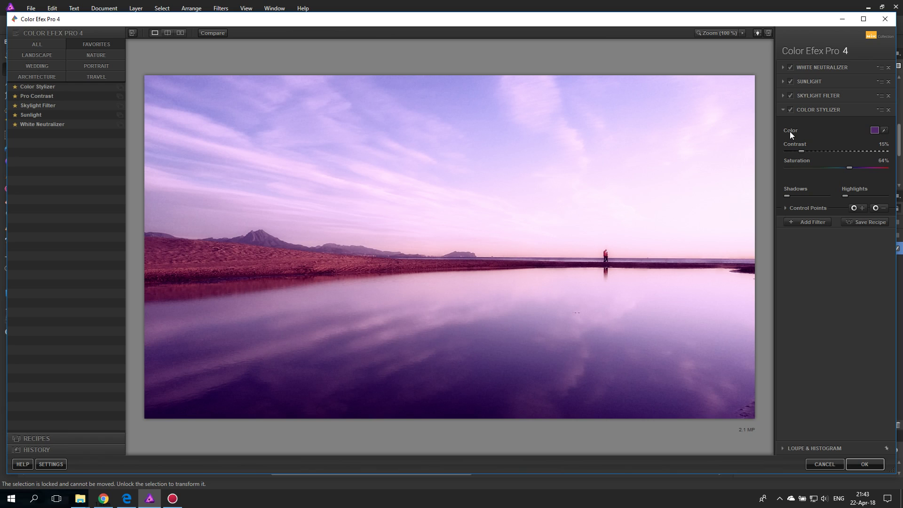
pyautogui.click(784, 210)
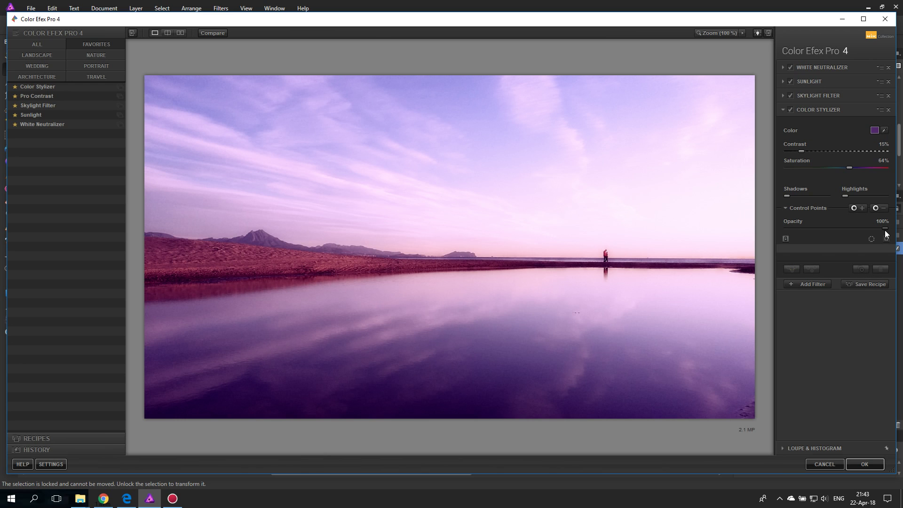
pyautogui.moveTo(856, 229); pyautogui.dragTo(840, 228)
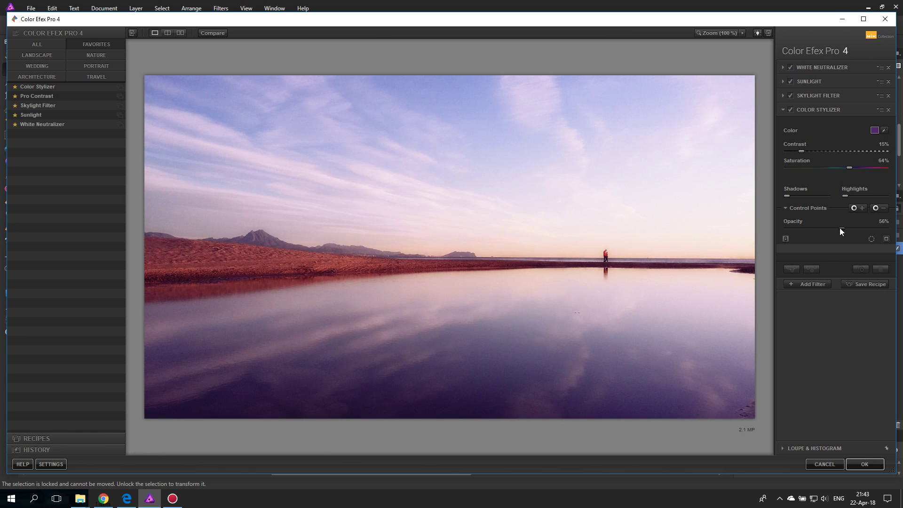
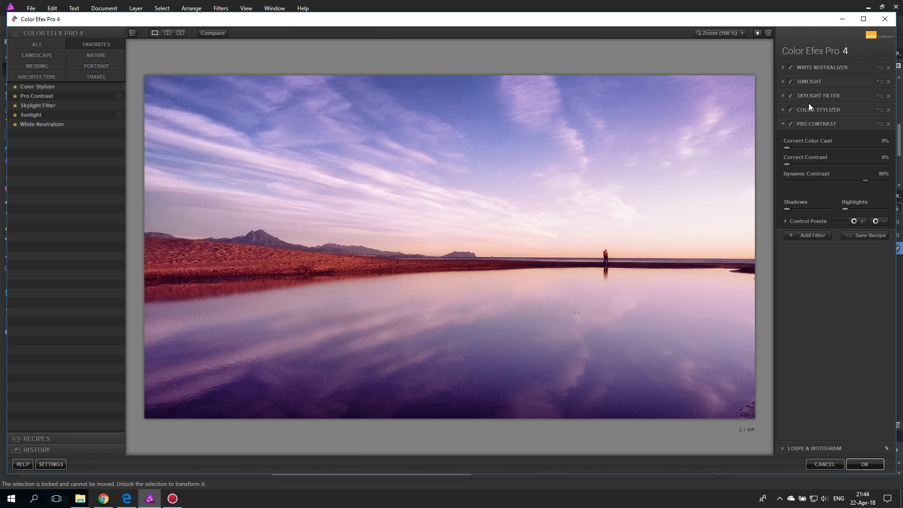
# Reopen the Sunlight filter's settings in the stack and set Light Temperature to 5100K after testing its range
pyautogui.click(784, 95)
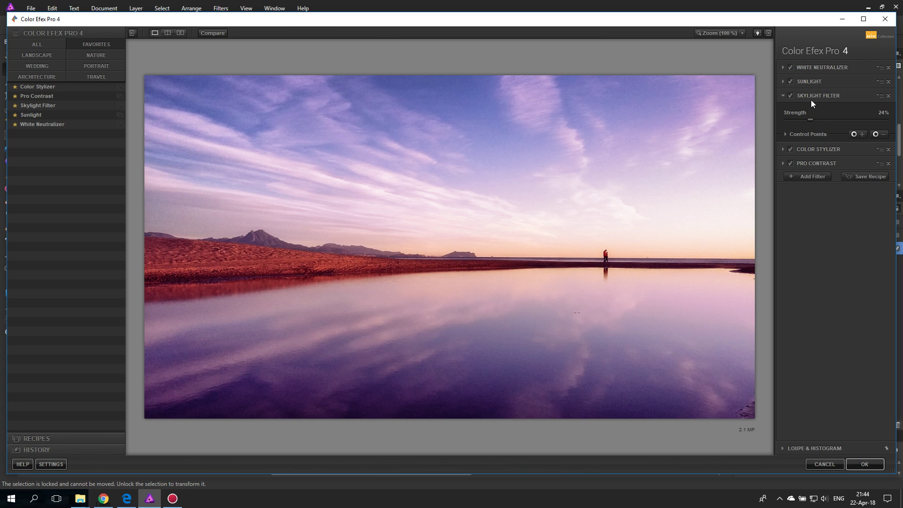
pyautogui.click(784, 82)
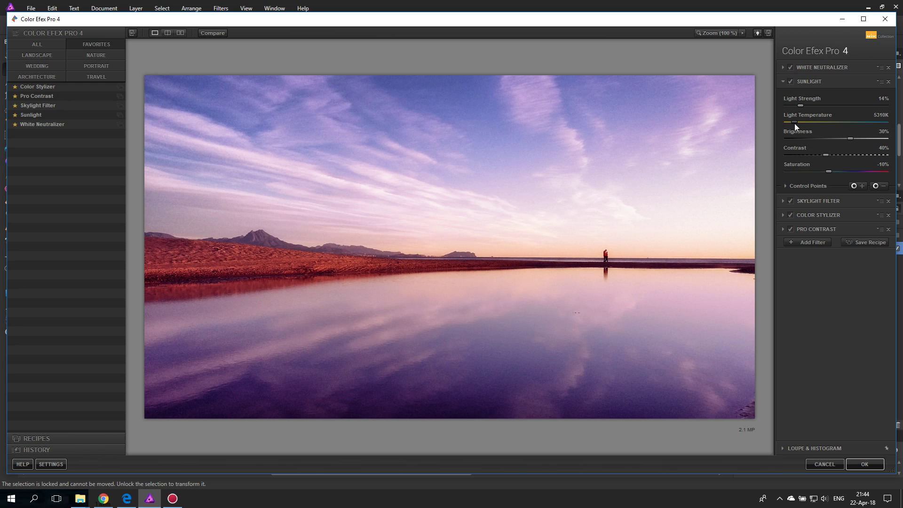
pyautogui.moveTo(795, 123); pyautogui.dragTo(869, 120)
pyautogui.moveTo(792, 122); pyautogui.dragTo(898, 125)
pyautogui.moveTo(795, 122); pyautogui.dragTo(785, 124)
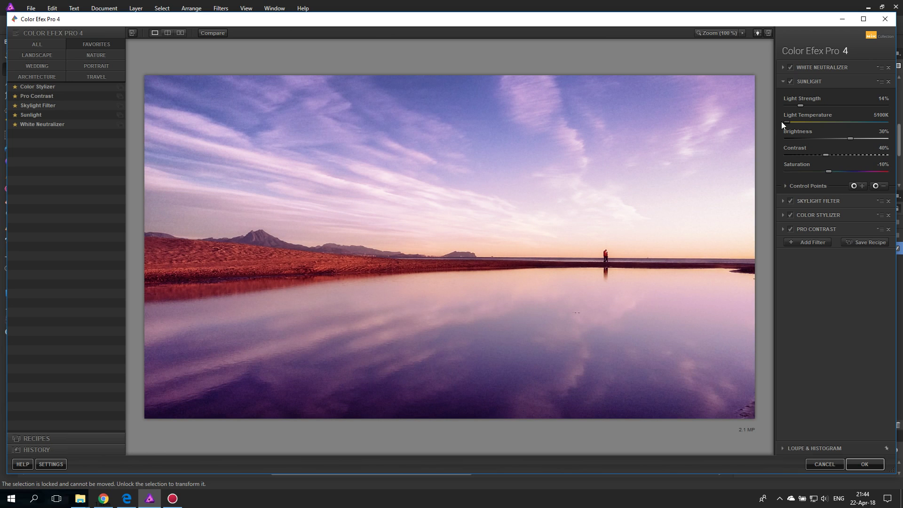